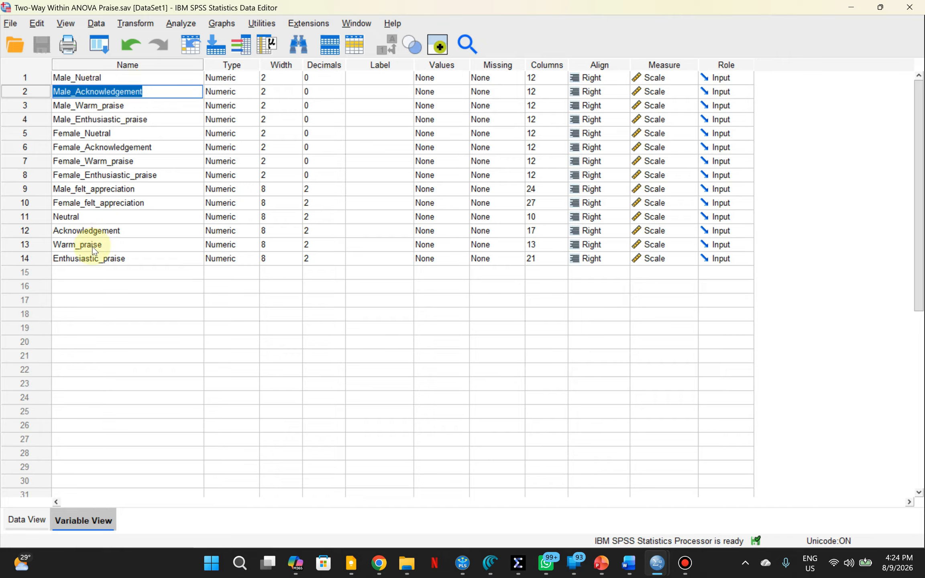
{"action": "left_click", "coordinate": [92, 273]}
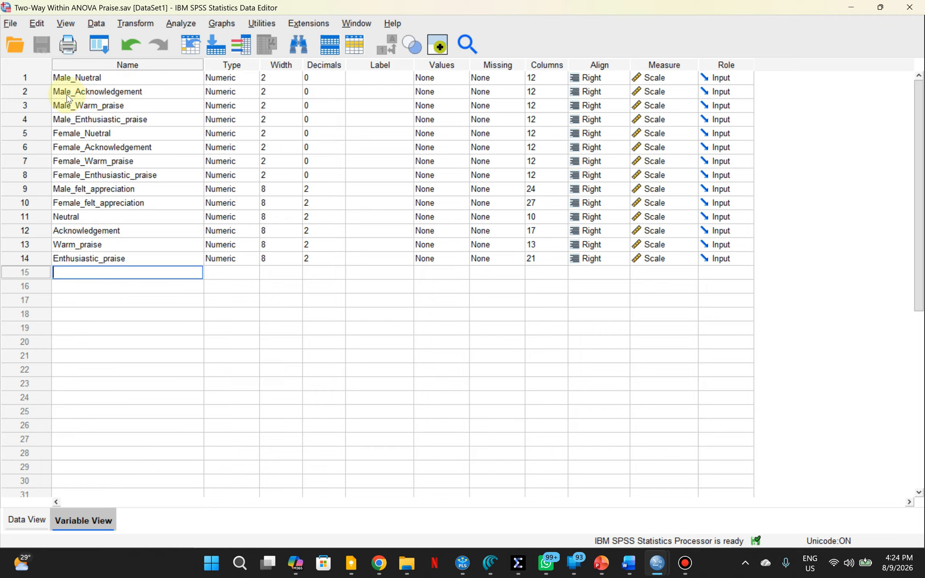
{"action": "left_click", "coordinate": [101, 79]}
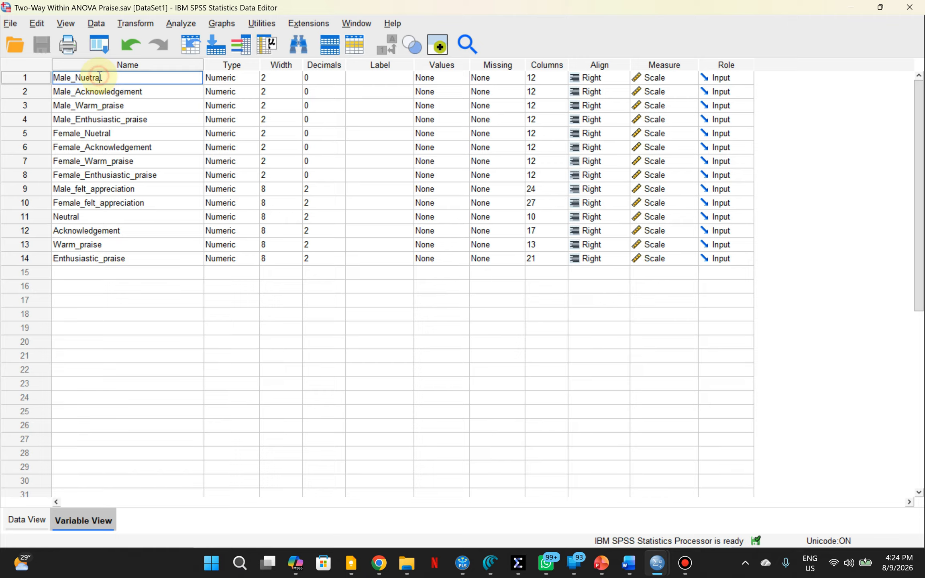
{"action": "double_click", "coordinate": [96, 78]}
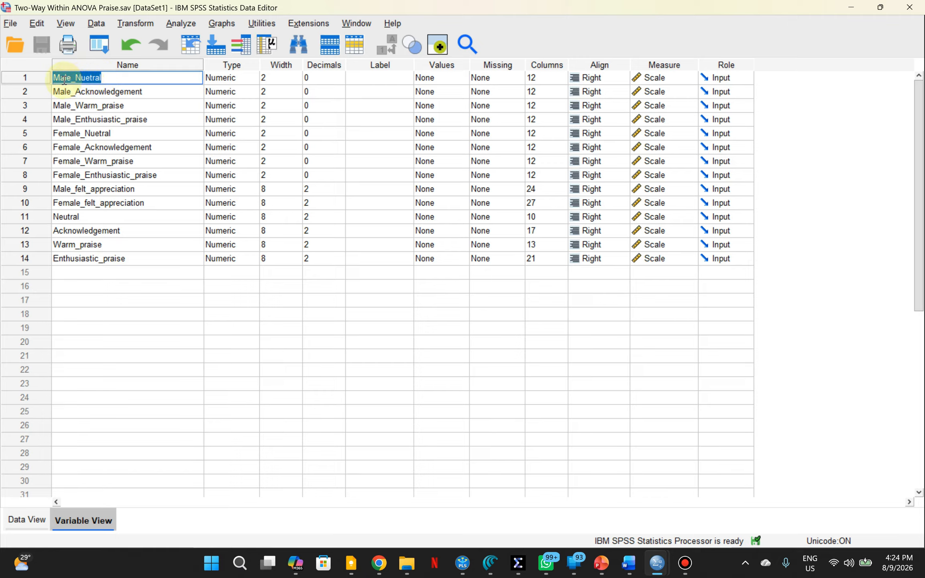
{"action": "key", "text": "Return"}
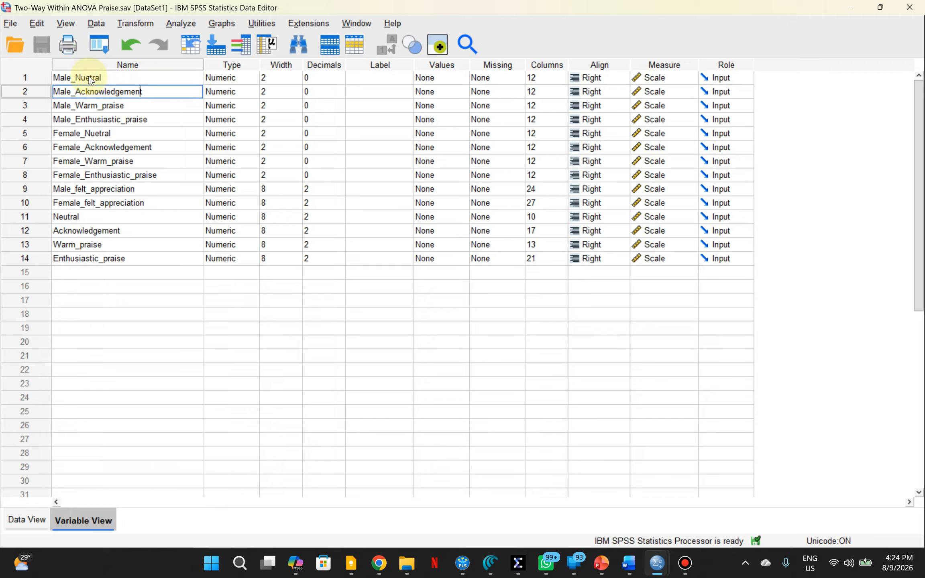
Step: Add a new variable named Nuetral_Male in row 16 of the variable list
{"action": "left_click", "coordinate": [87, 289]}
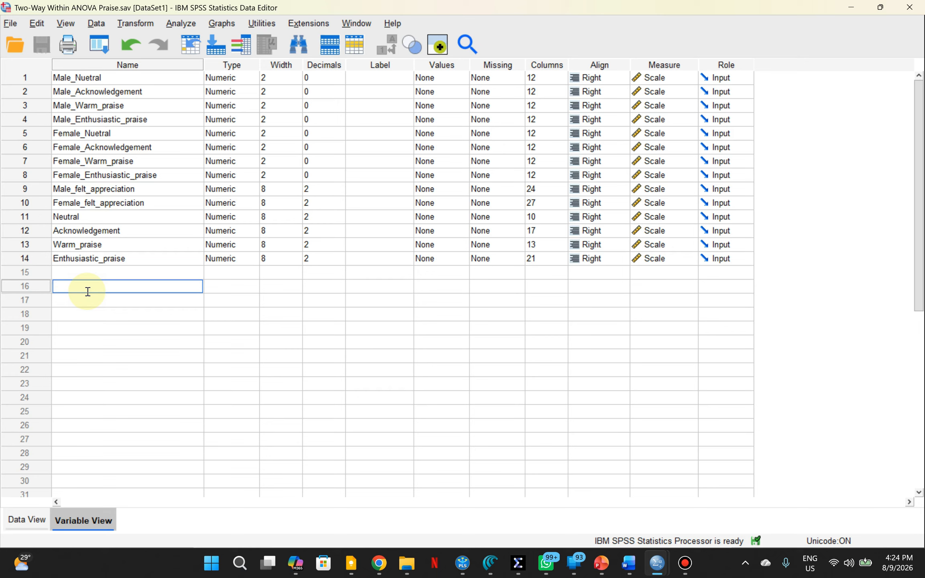
{"action": "type", "text": "Nuetral_Male"}
{"action": "key", "text": "Return"}
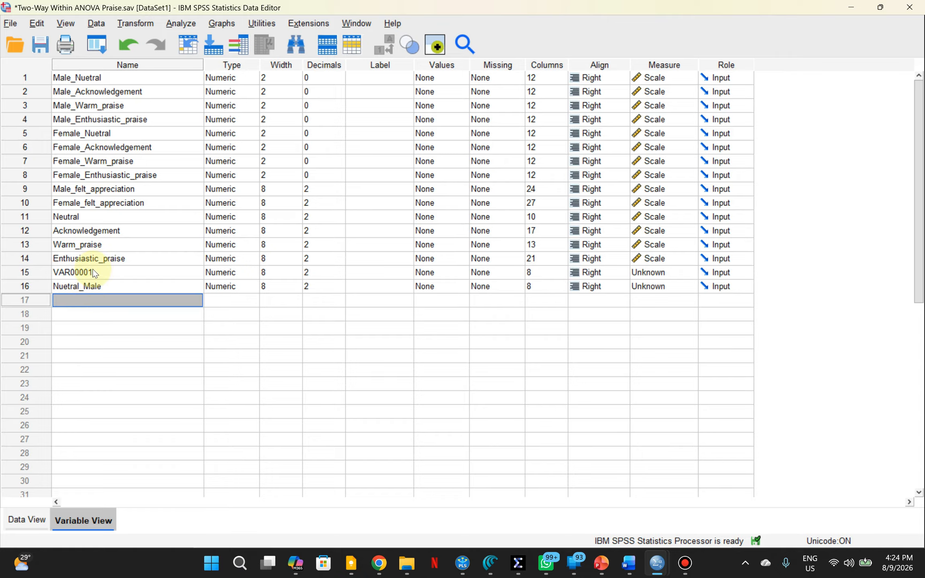
Step: Rename the variable in row 15 as Neutral_Male
{"action": "double_click", "coordinate": [91, 271]}
{"action": "type", "text": "Neu"}
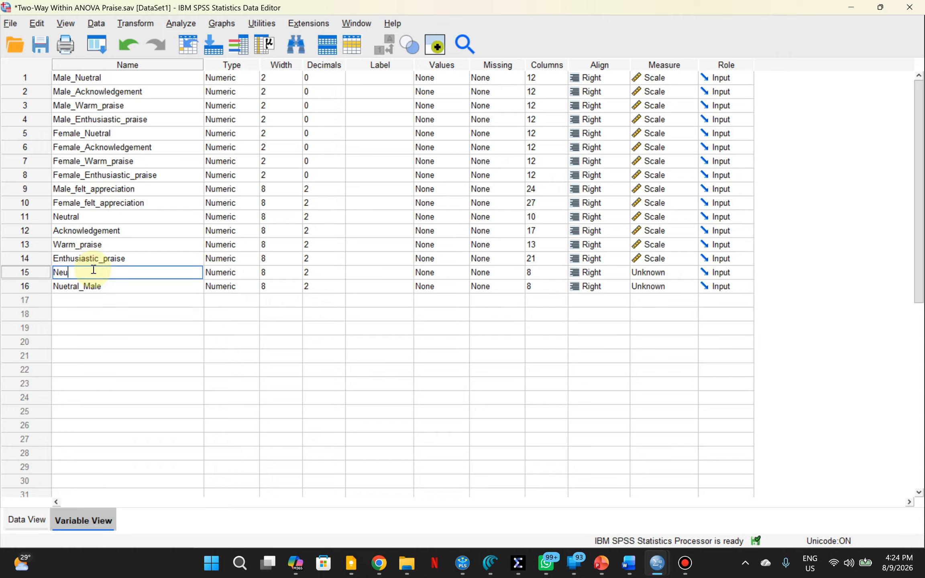
{"action": "type", "text": "tral_Male"}
Step: Rename the variable in row 16 as Nuetral_Female
{"action": "left_click", "coordinate": [102, 285]}
{"action": "left_click", "coordinate": [103, 286]}
{"action": "key", "text": "BackSpace"}
{"action": "key", "text": "BackSpace"}
{"action": "key", "text": "BackSpace"}
{"action": "key", "text": "BackSpace"}
{"action": "type", "text": "Female"}
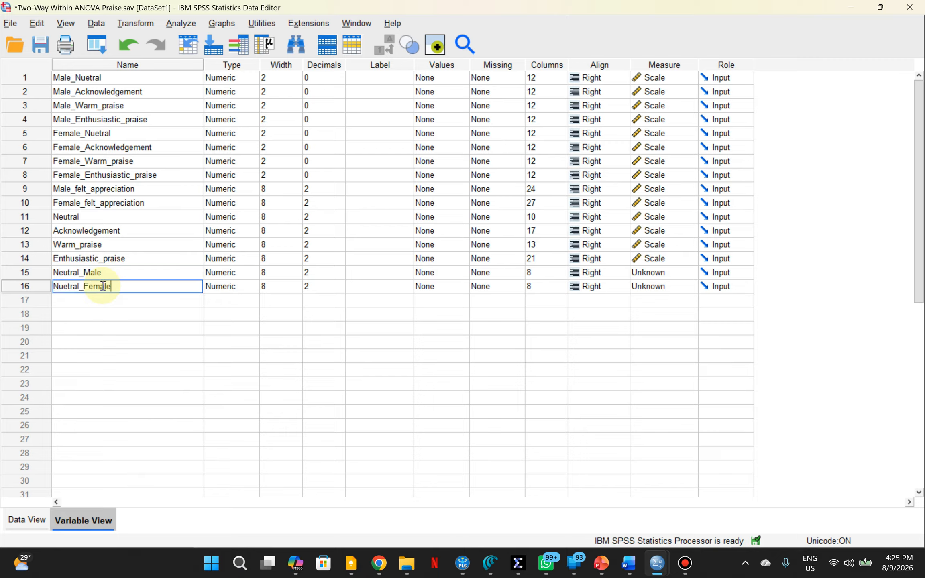
Step: Add two new variables named Ackn_Male and Ackn_Female in rows 17 and 18
{"action": "left_click", "coordinate": [92, 313]}
{"action": "left_click", "coordinate": [89, 301]}
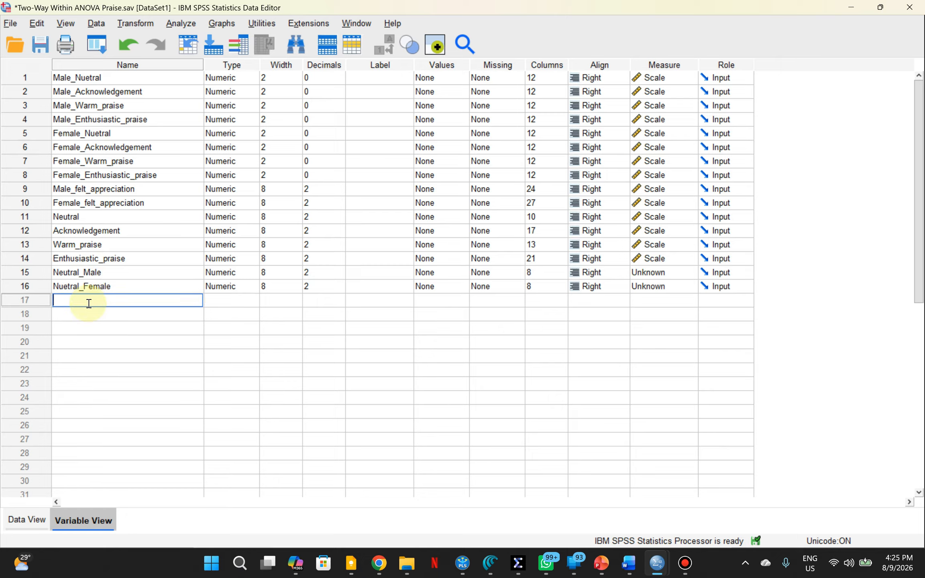
{"action": "type", "text": "C"}
{"action": "key", "text": "BackSpace"}
{"action": "type", "text": "Ackn_Male"}
{"action": "key", "text": "Return"}
{"action": "type", "text": "Ackn"}
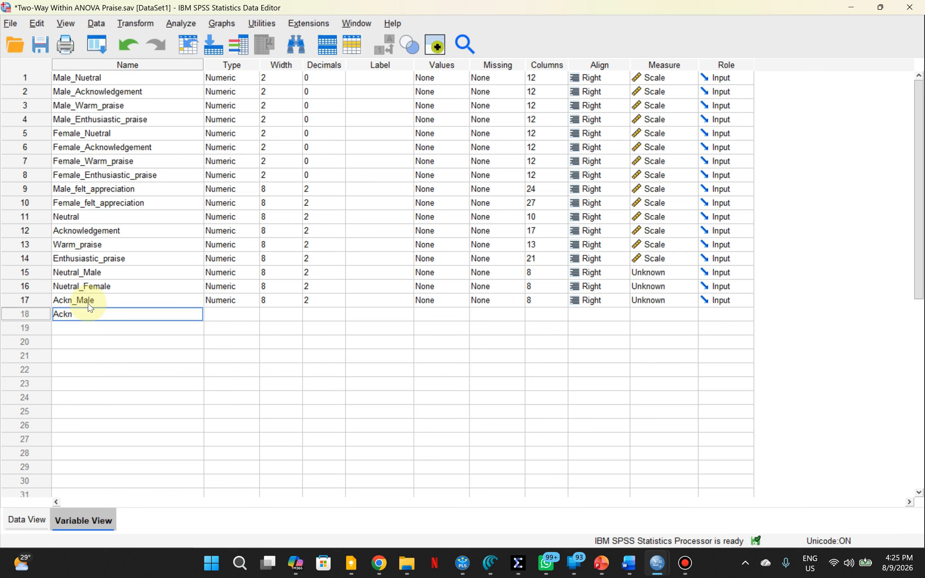
{"action": "type", "text": "_Female"}
{"action": "key", "text": "Return"}
Step: Examine how the newly added variable names compare with the original condition variables and the felt-appreciation and praise-type variables in rows 1 to 14
{"action": "left_click", "coordinate": [95, 358]}
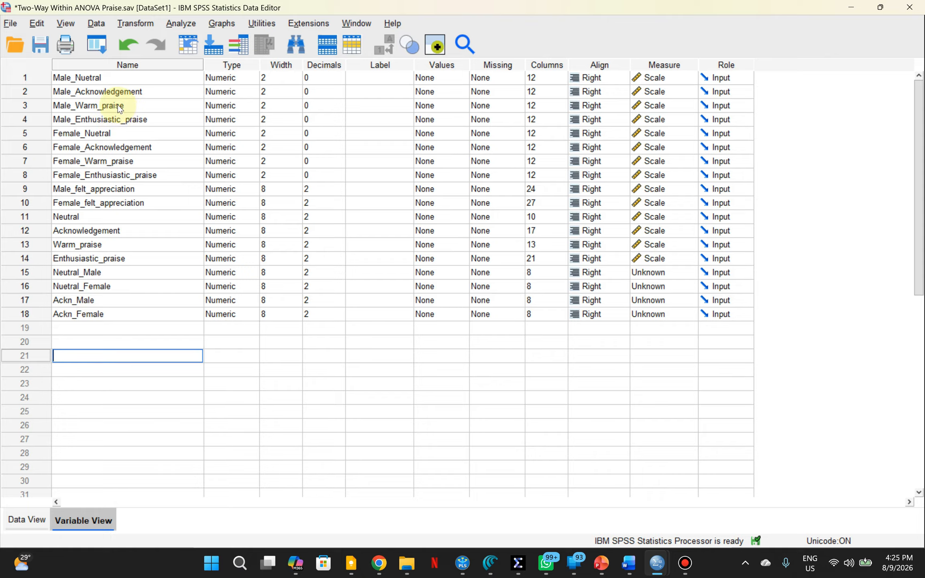
{"action": "left_click_drag", "start_coordinate": [96, 275], "coordinate": [94, 280]}
{"action": "double_click", "coordinate": [98, 299]}
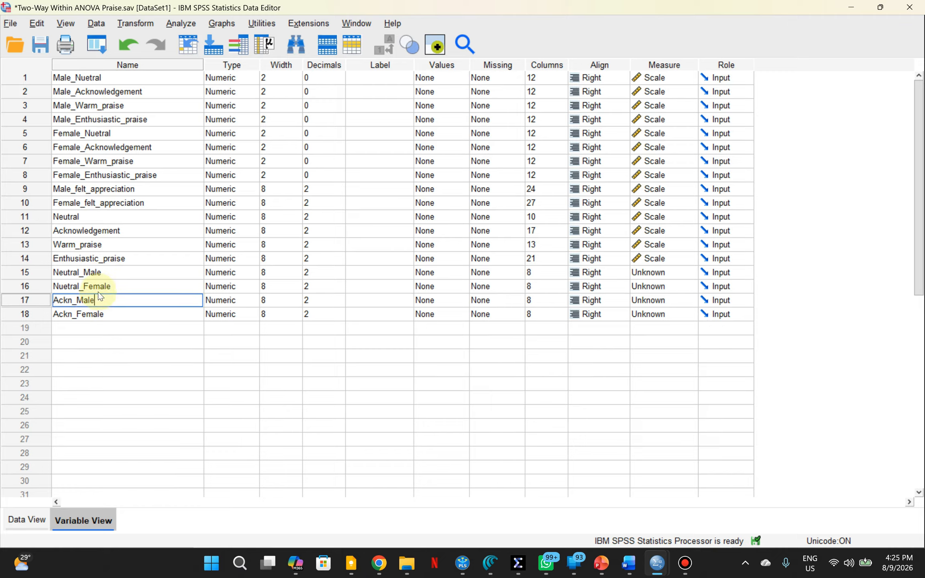
{"action": "double_click", "coordinate": [113, 272]}
{"action": "left_click", "coordinate": [110, 288]}
{"action": "left_click", "coordinate": [134, 332]}
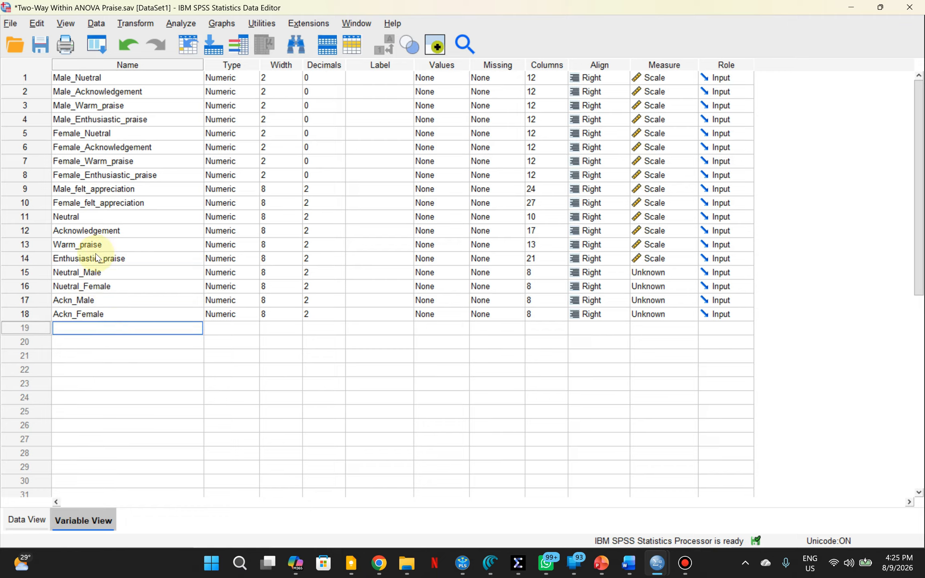
{"action": "left_click", "coordinate": [95, 80]}
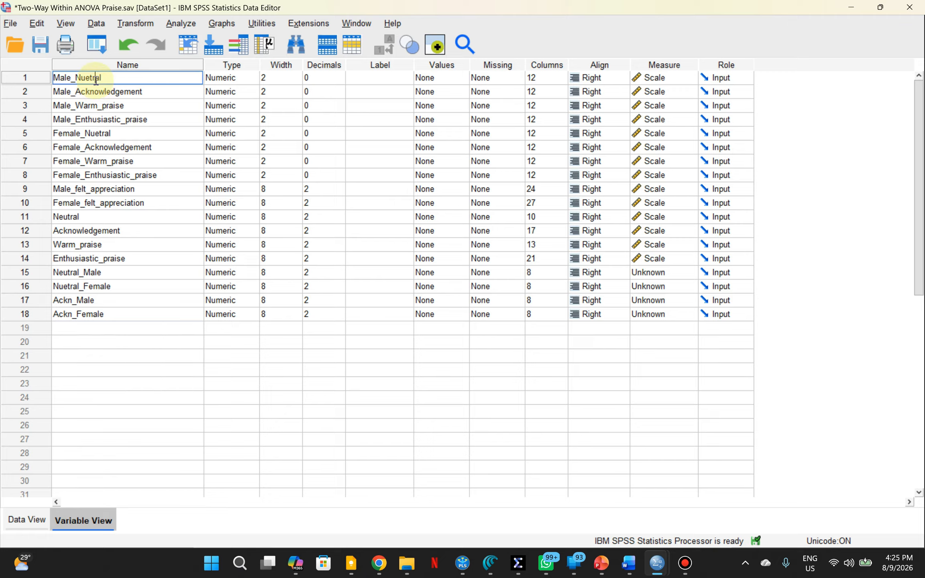
{"action": "left_click", "coordinate": [34, 174]}
{"action": "left_click", "coordinate": [40, 189]}
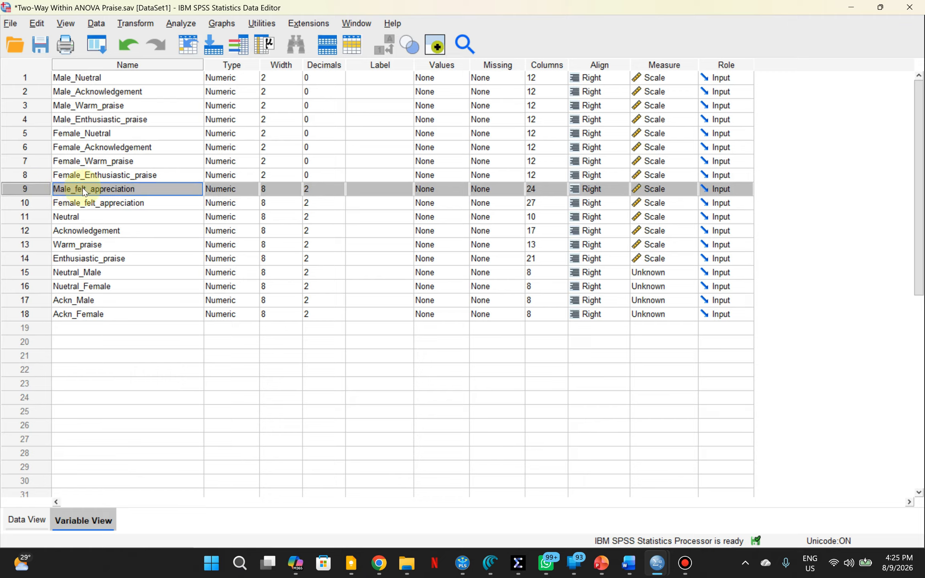
{"action": "left_click", "coordinate": [37, 205]}
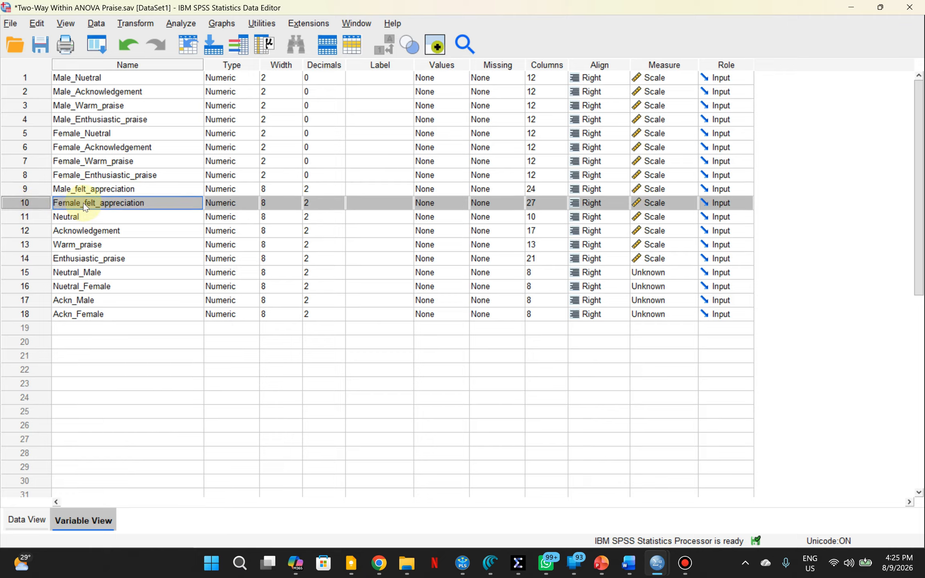
{"action": "left_click", "coordinate": [26, 216]}
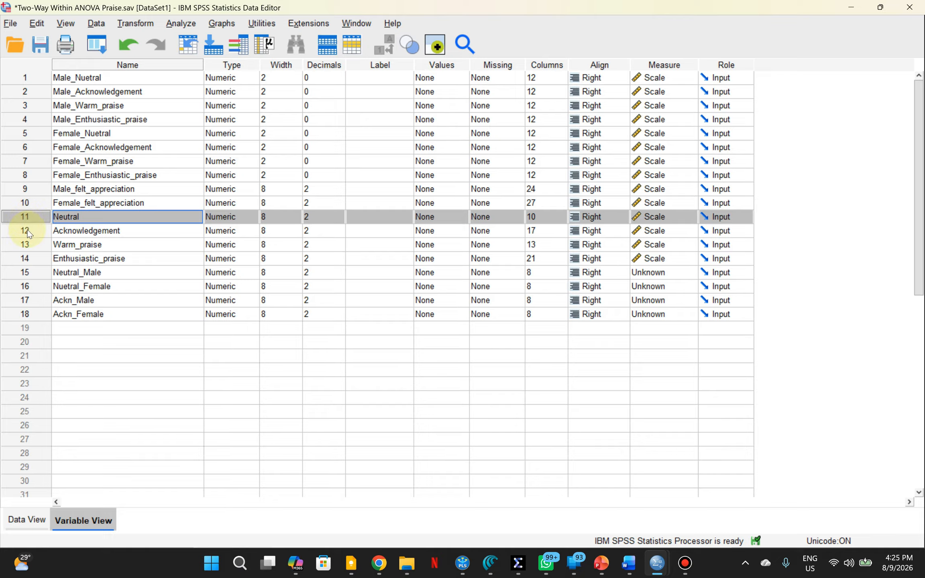
{"action": "left_click", "coordinate": [28, 231]}
{"action": "left_click", "coordinate": [46, 216]}
{"action": "left_click", "coordinate": [39, 259]}
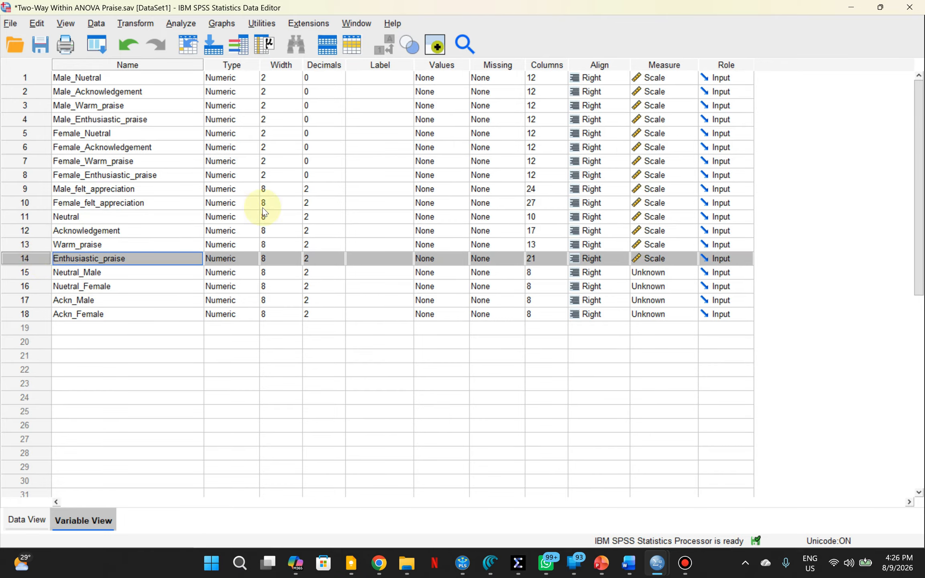
{"action": "left_click", "coordinate": [175, 316]}
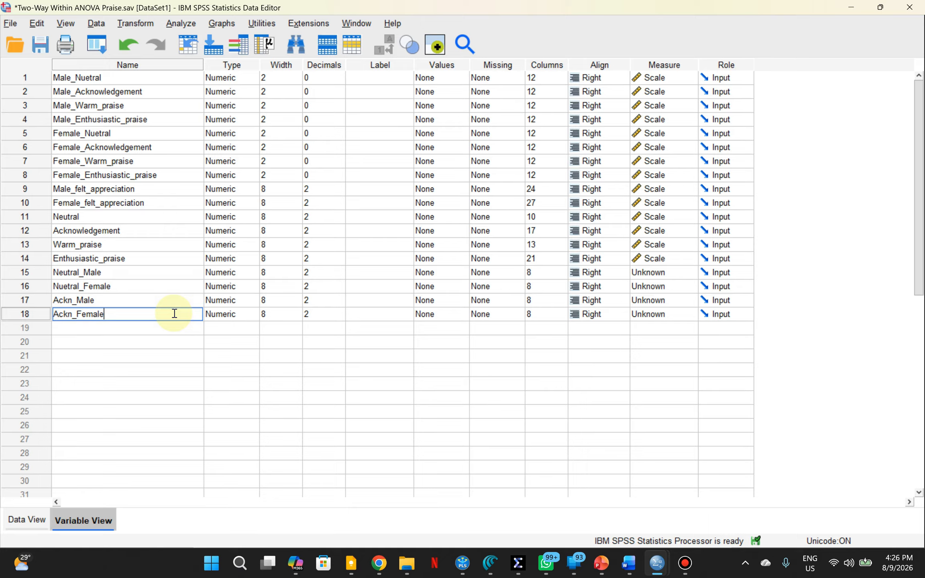
Step: Open the General Linear Model Repeated Measures factor definition and reset it to clear the earlier factors and measure
{"action": "left_click", "coordinate": [182, 24]}
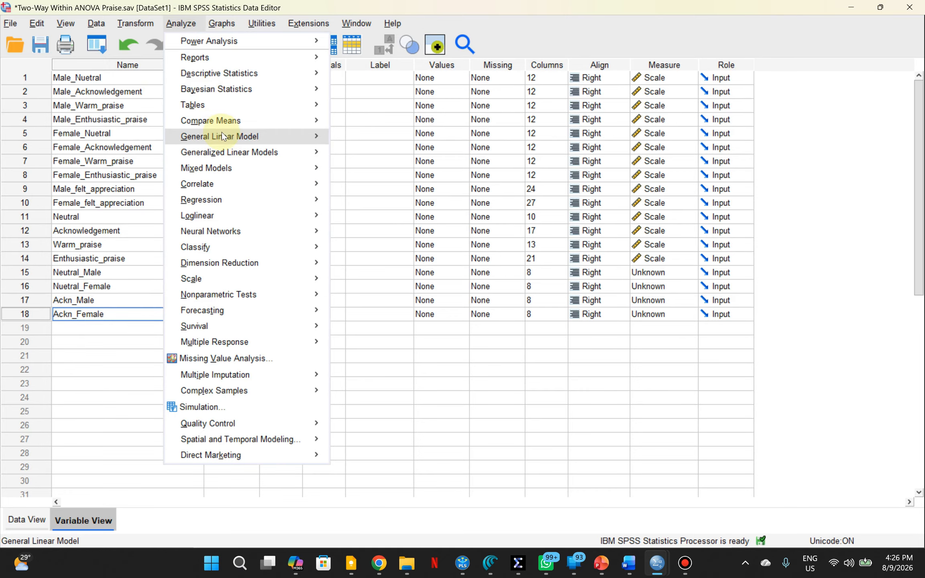
{"action": "mouse_move", "coordinate": [240, 155]}
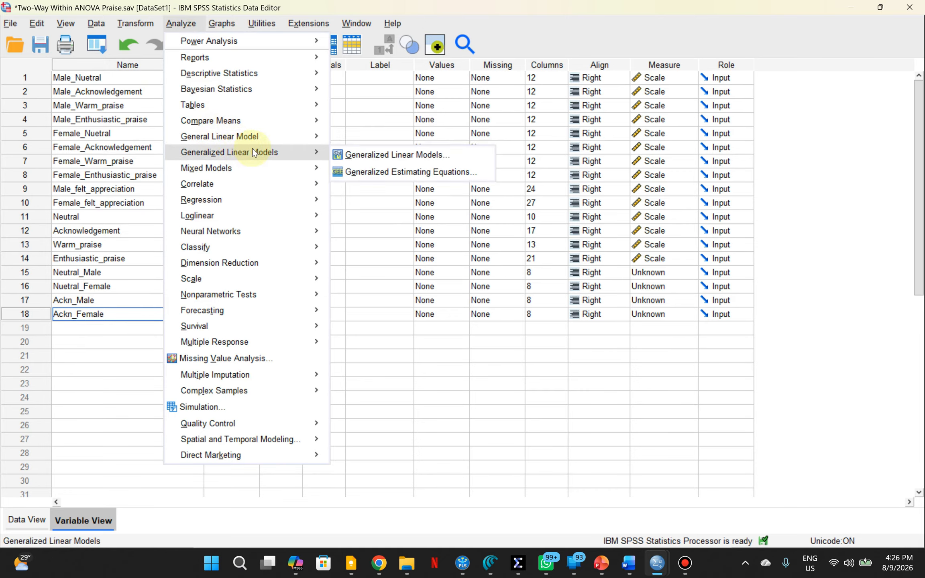
{"action": "mouse_move", "coordinate": [283, 137]}
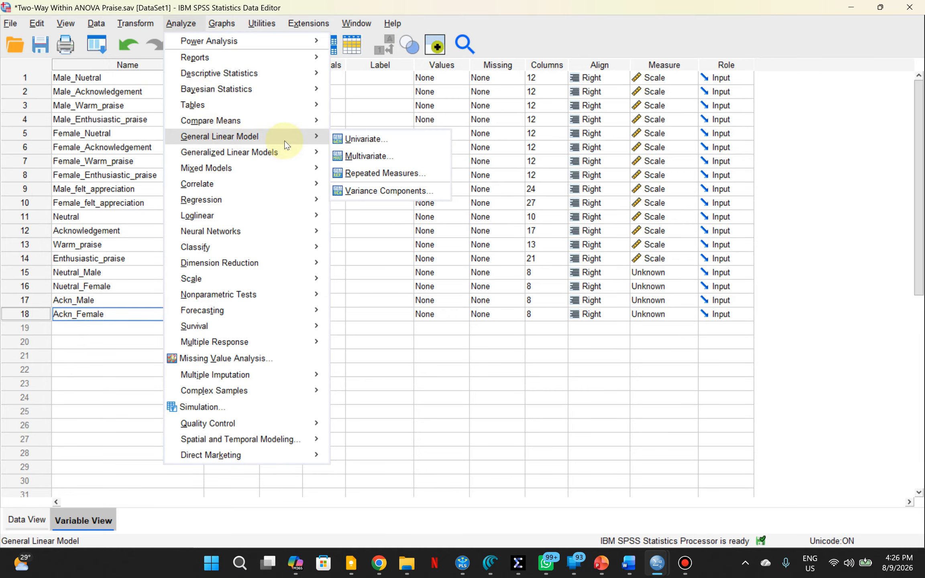
{"action": "left_click", "coordinate": [380, 174]}
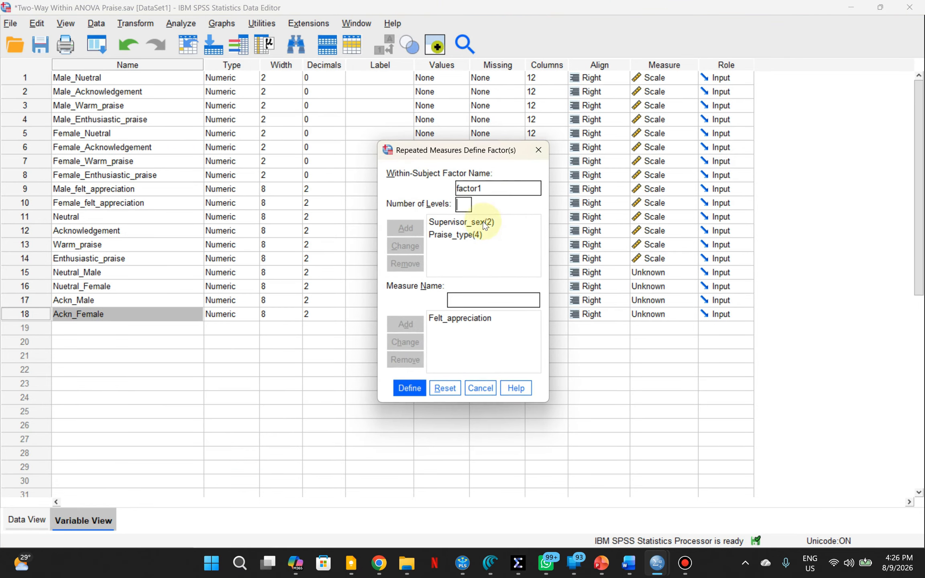
{"action": "left_click", "coordinate": [446, 388]}
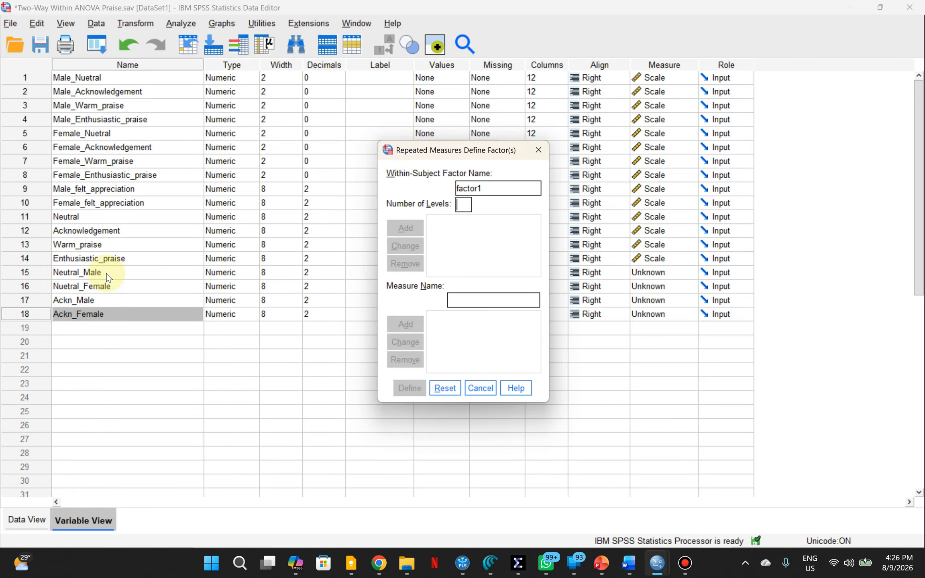
Step: Add a within-subject factor named Sex with 2 levels
{"action": "double_click", "coordinate": [468, 187]}
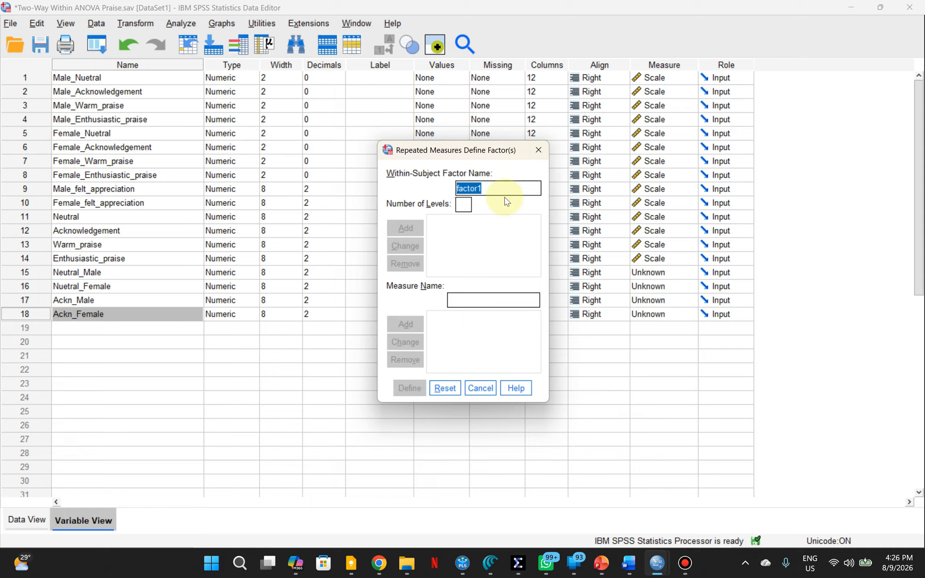
{"action": "type", "text": "Sex"}
{"action": "left_click", "coordinate": [464, 204]}
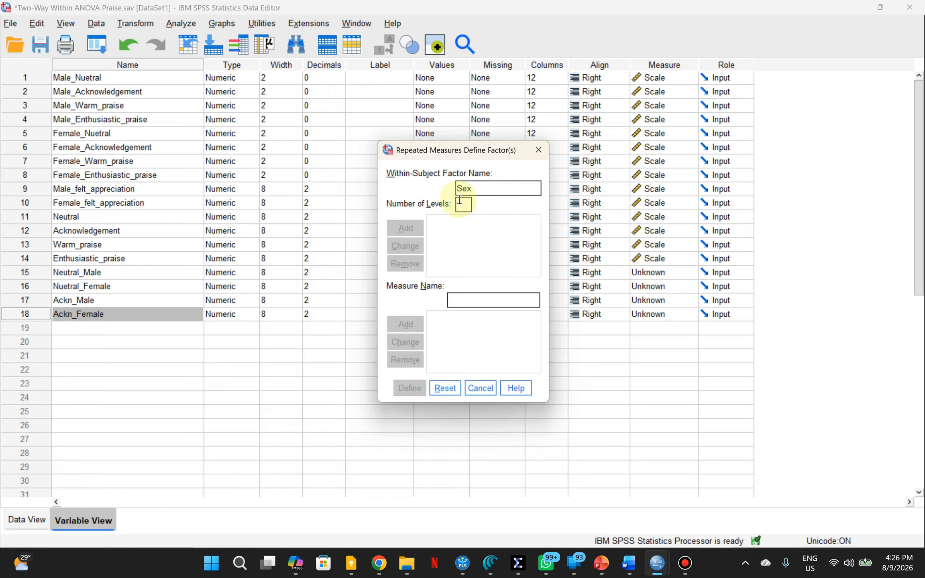
{"action": "type", "text": "2"}
{"action": "left_click", "coordinate": [405, 228]}
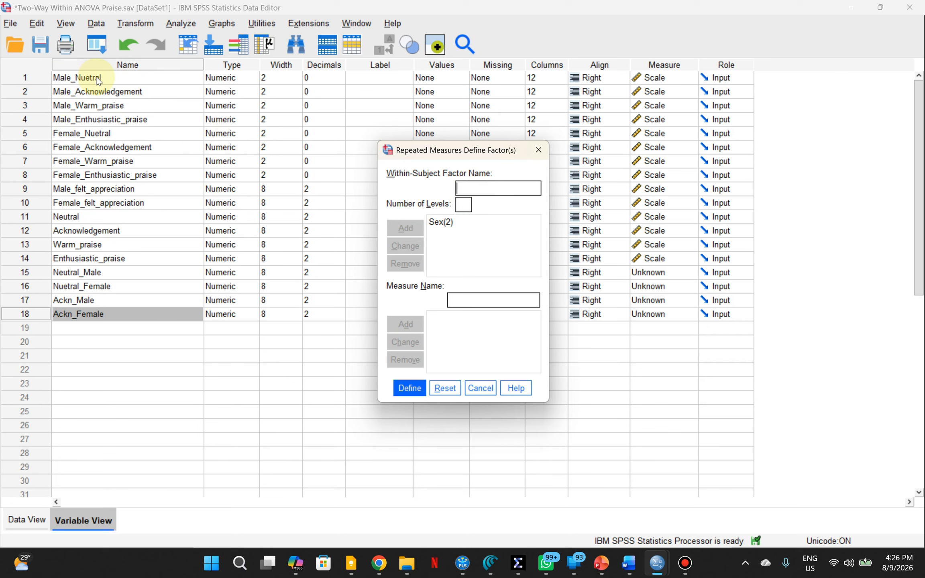
Step: Add a second within-subject factor named Praise_type with 4 levels
{"action": "type", "text": "Praise"}
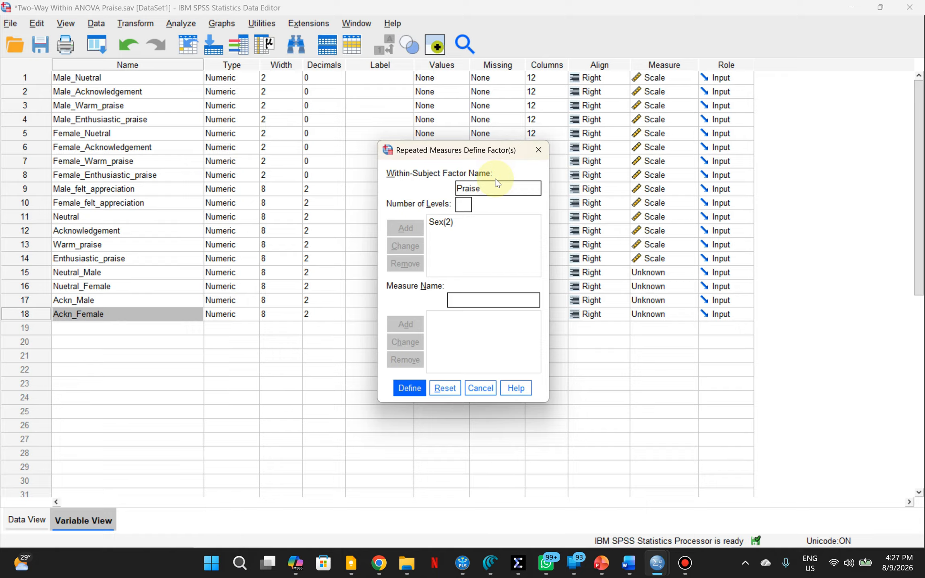
{"action": "type", "text": "_type"}
{"action": "left_click", "coordinate": [462, 205]}
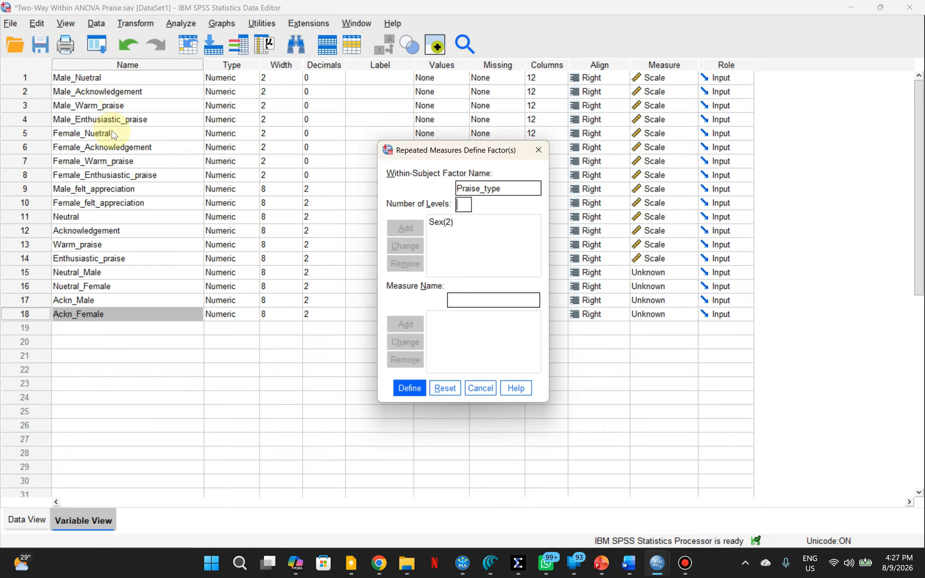
{"action": "type", "text": "4"}
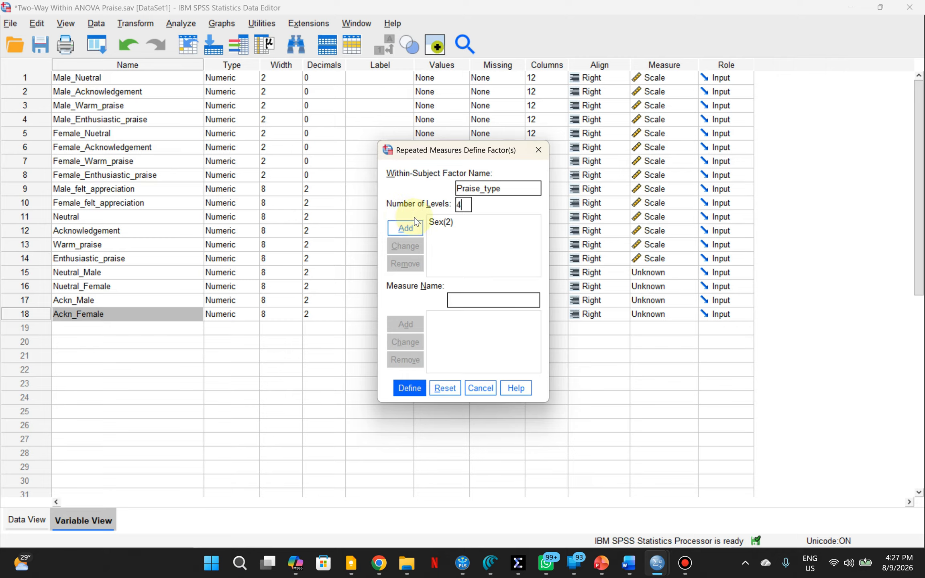
{"action": "left_click", "coordinate": [409, 230]}
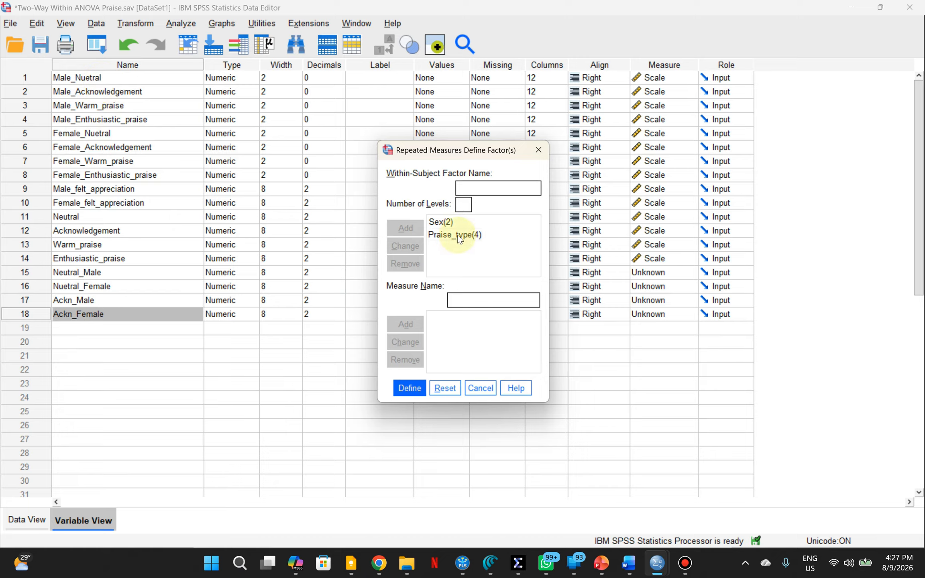
Step: Rename the within-subject factor Sex as Supervisor_sex, keeping its 2 levels
{"action": "left_click", "coordinate": [437, 224]}
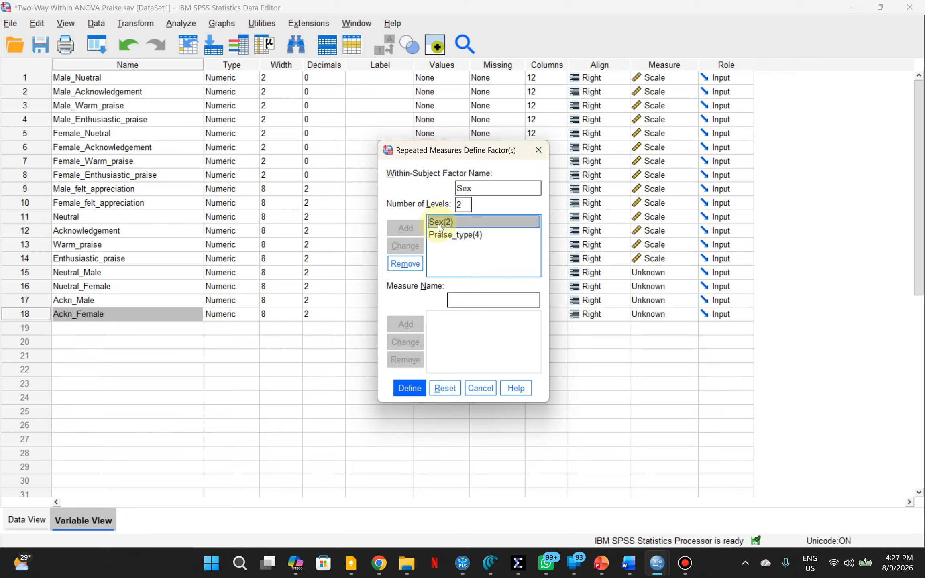
{"action": "left_click", "coordinate": [476, 189]}
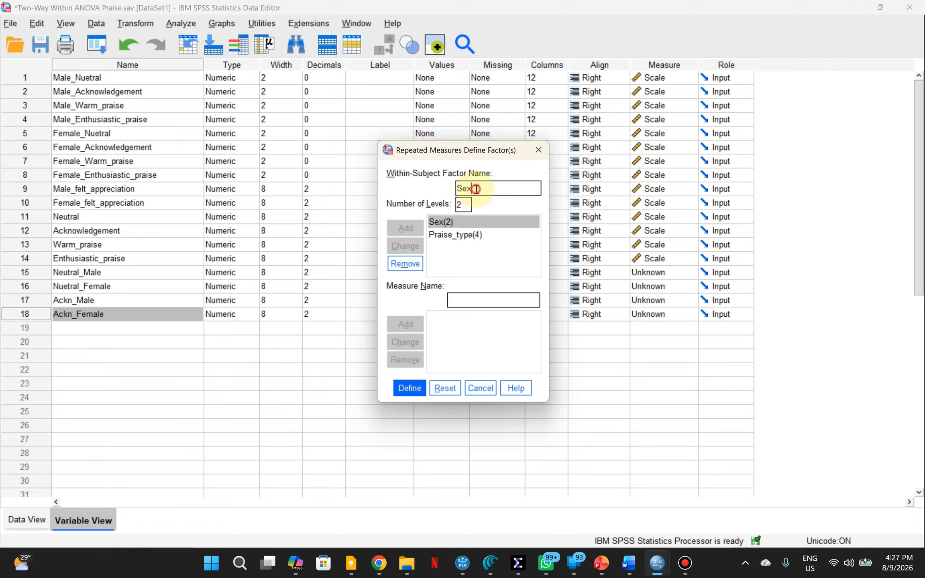
{"action": "left_click", "coordinate": [463, 189]}
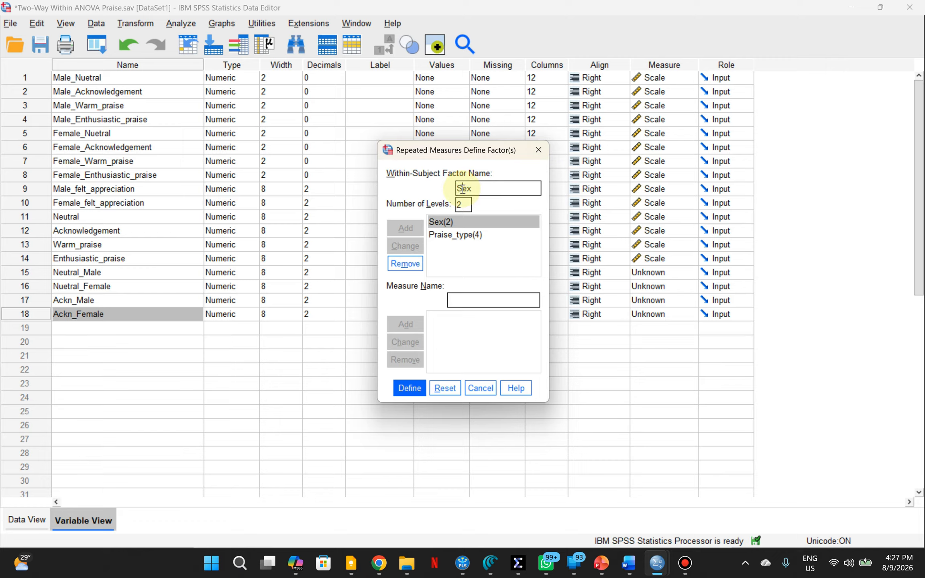
{"action": "key", "text": "BackSpace"}
{"action": "type", "text": "_"}
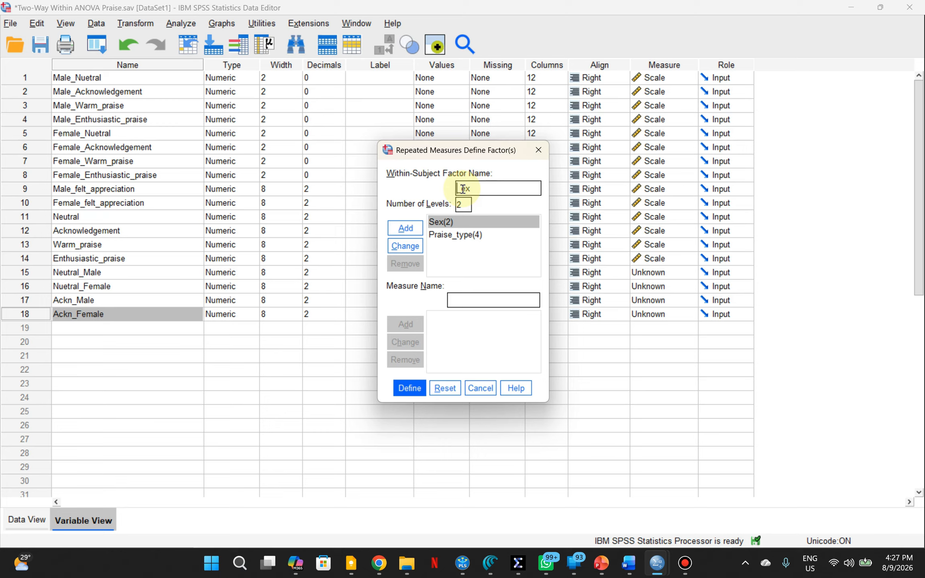
{"action": "type", "text": "Supervisor"}
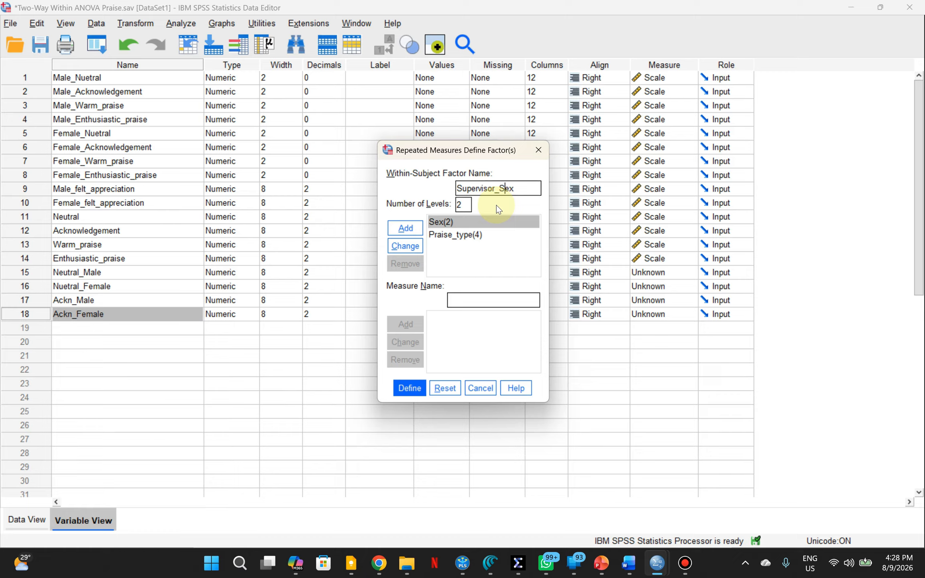
{"action": "key", "text": "BackSpace"}
{"action": "type", "text": "s"}
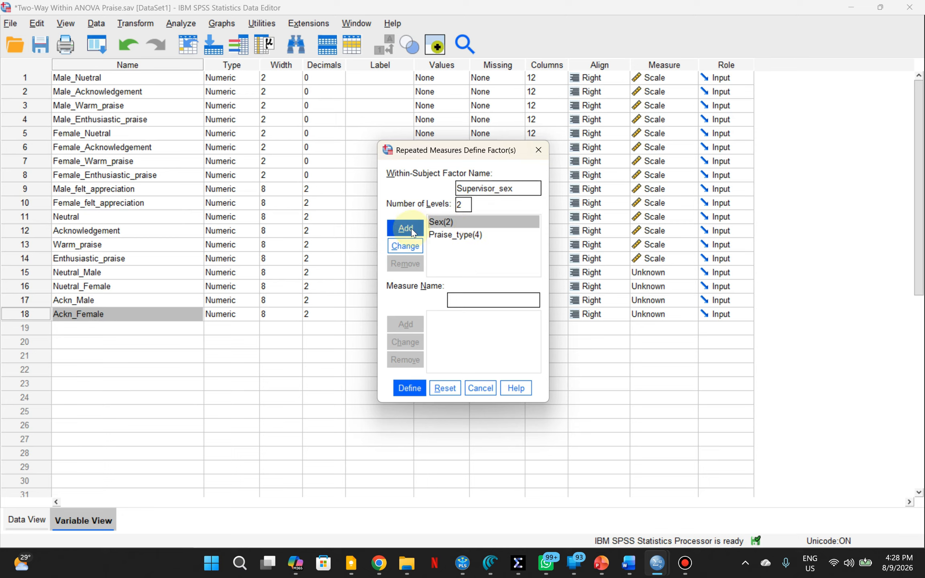
{"action": "left_click", "coordinate": [409, 246]}
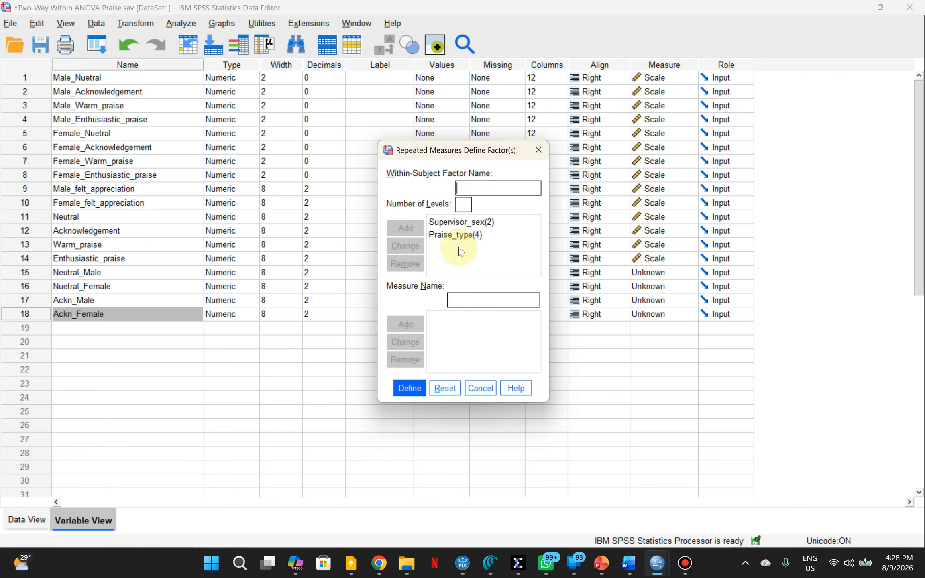
Step: Add a measure named Felt_appreciation to the repeated measures definition
{"action": "left_click", "coordinate": [489, 299]}
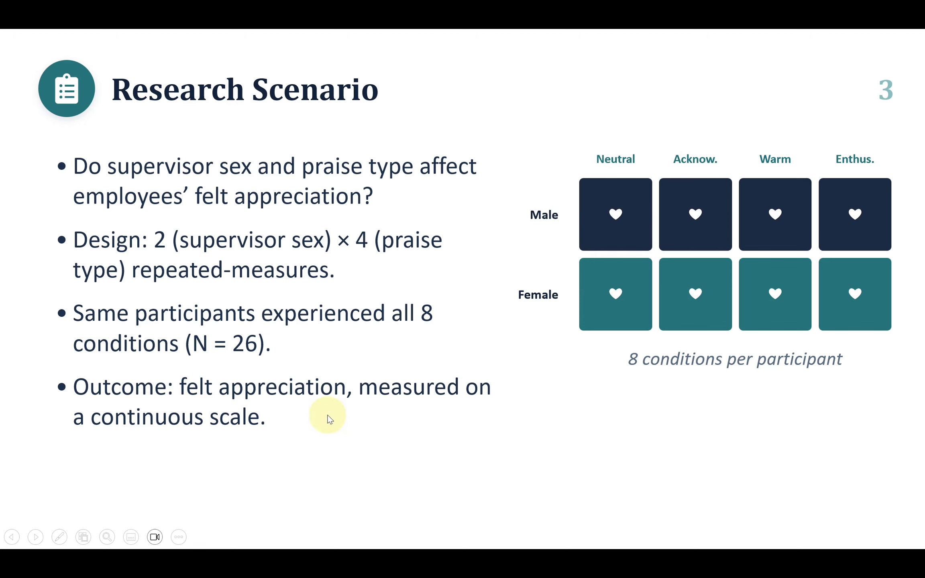
{"action": "key", "text": "alt+Tab"}
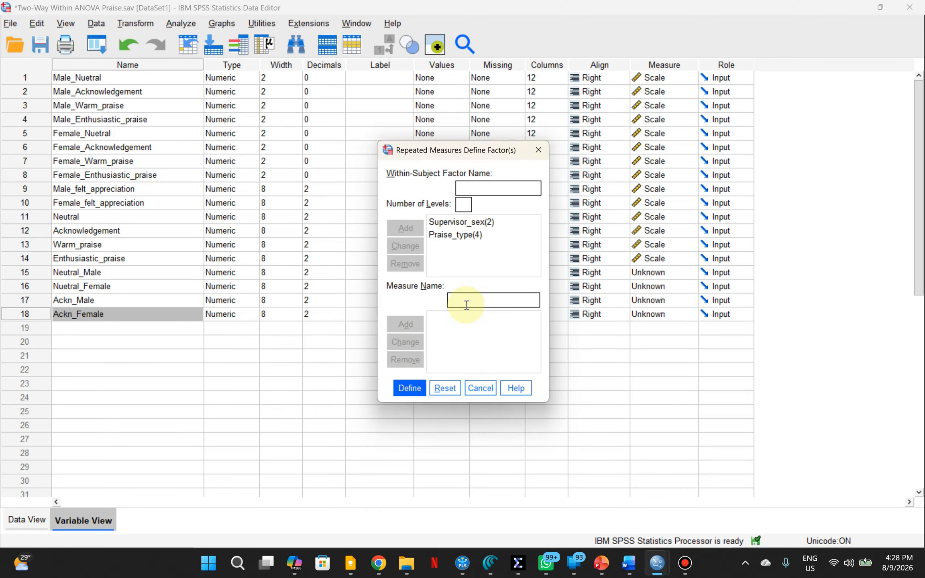
{"action": "type", "text": "Felt"}
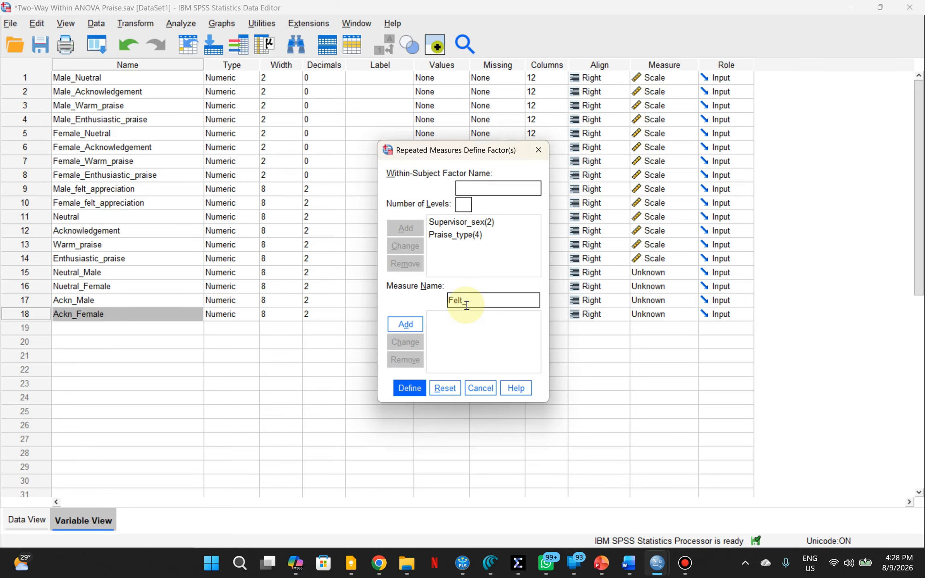
{"action": "type", "text": " appreciation"}
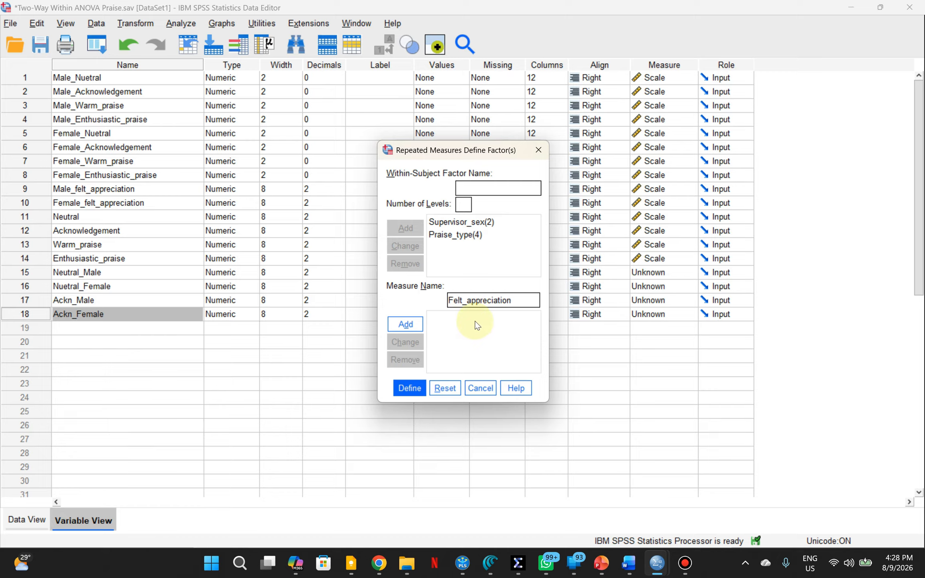
{"action": "left_click", "coordinate": [406, 324]}
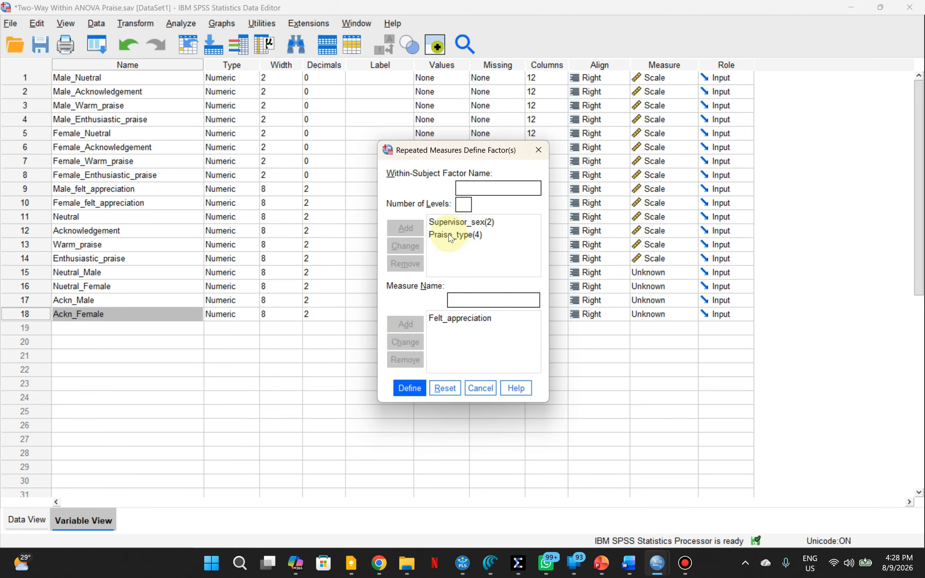
Step: Proceed to the repeated measures setup and assign the eight conditions from Male_Nuetral through Female_Enthusiastic_praise as within-subjects variables
{"action": "left_click", "coordinate": [409, 392]}
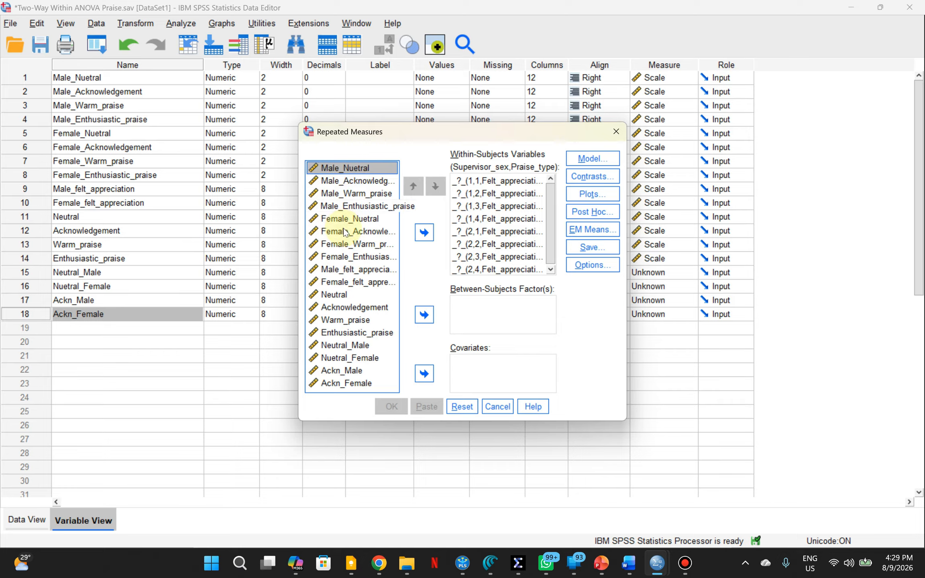
{"action": "left_click", "coordinate": [350, 257], "text": "shift"}
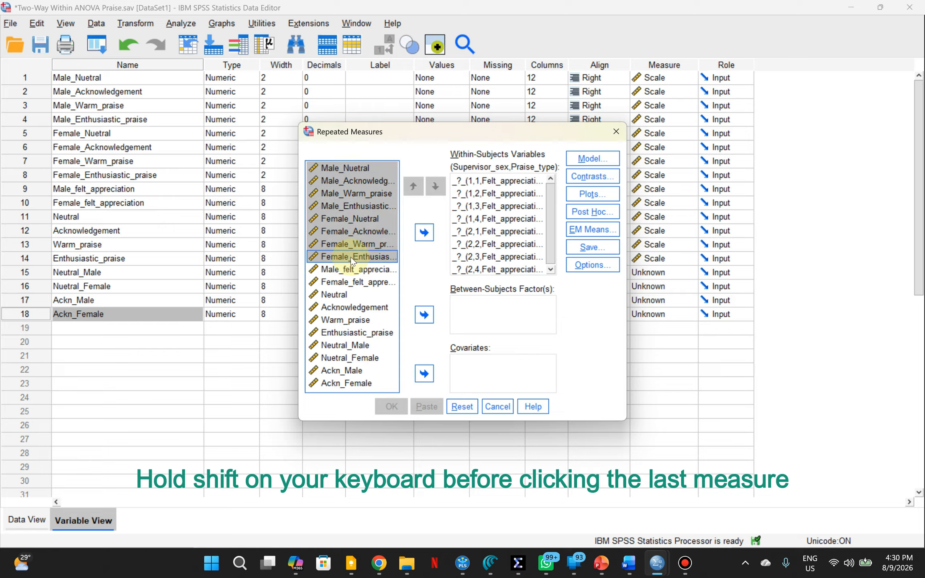
{"action": "left_click", "coordinate": [423, 232]}
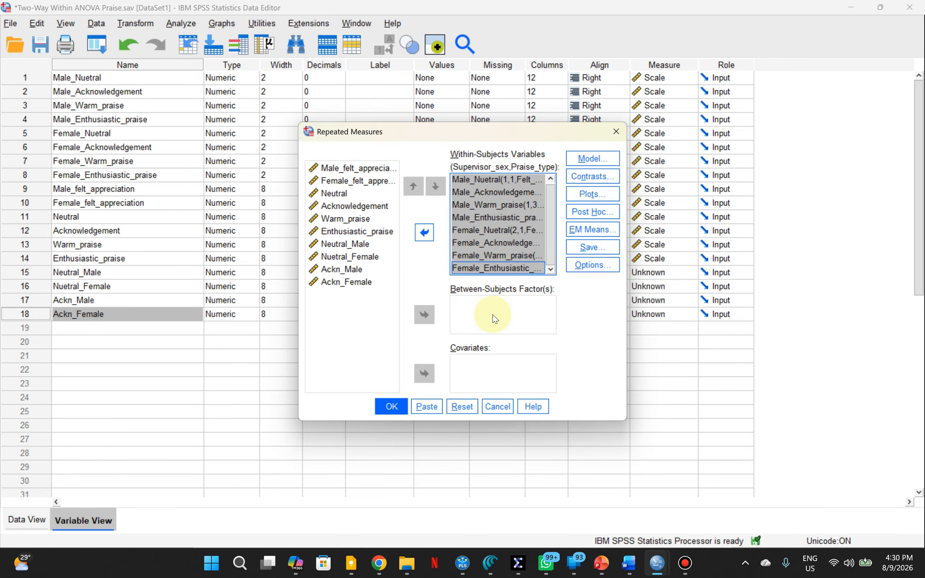
Step: Add a line profile plot with Praise_type on the horizontal axis and Supervisor_sex as separate lines
{"action": "left_click", "coordinate": [586, 195]}
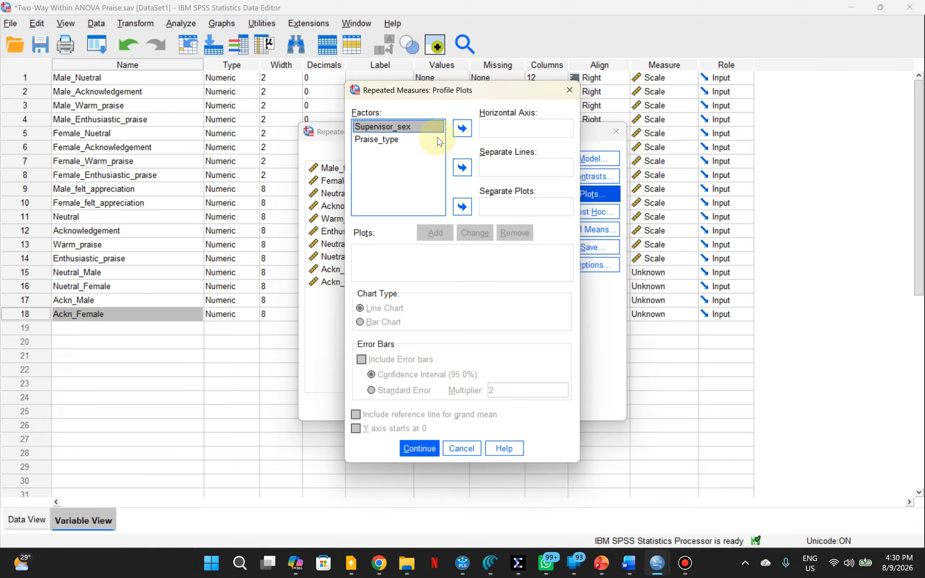
{"action": "left_click", "coordinate": [388, 139]}
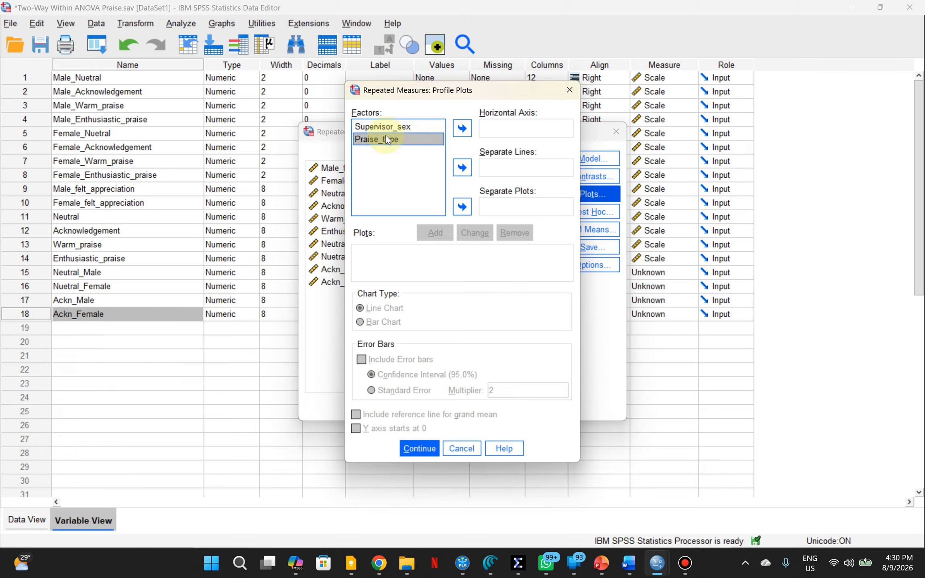
{"action": "left_click", "coordinate": [461, 131]}
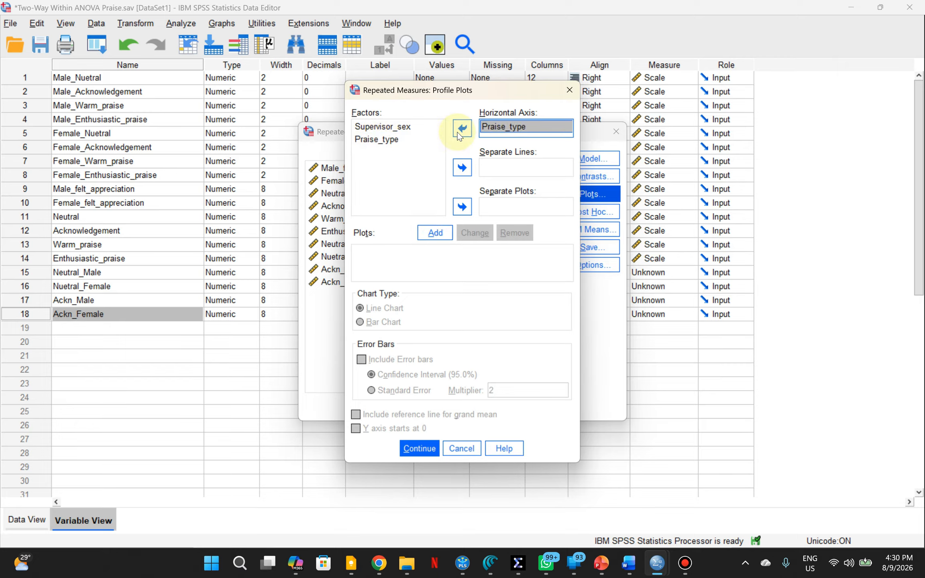
{"action": "left_click", "coordinate": [372, 128]}
{"action": "left_click", "coordinate": [462, 168]}
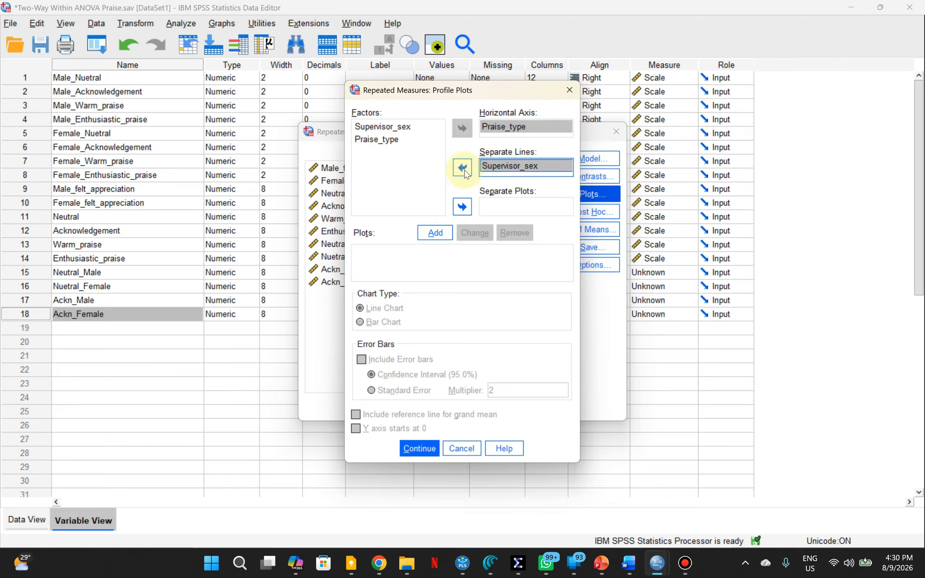
{"action": "left_click", "coordinate": [429, 232]}
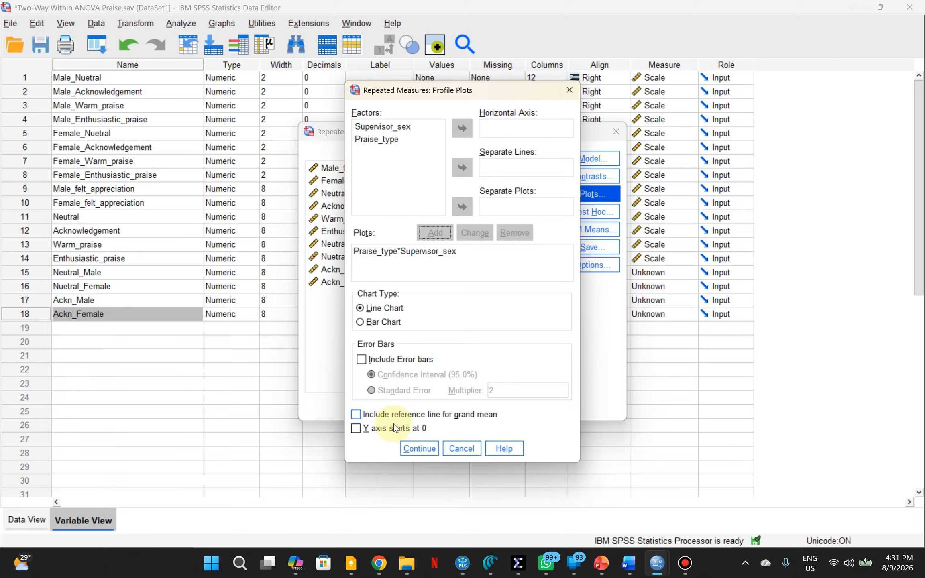
{"action": "left_click", "coordinate": [416, 450]}
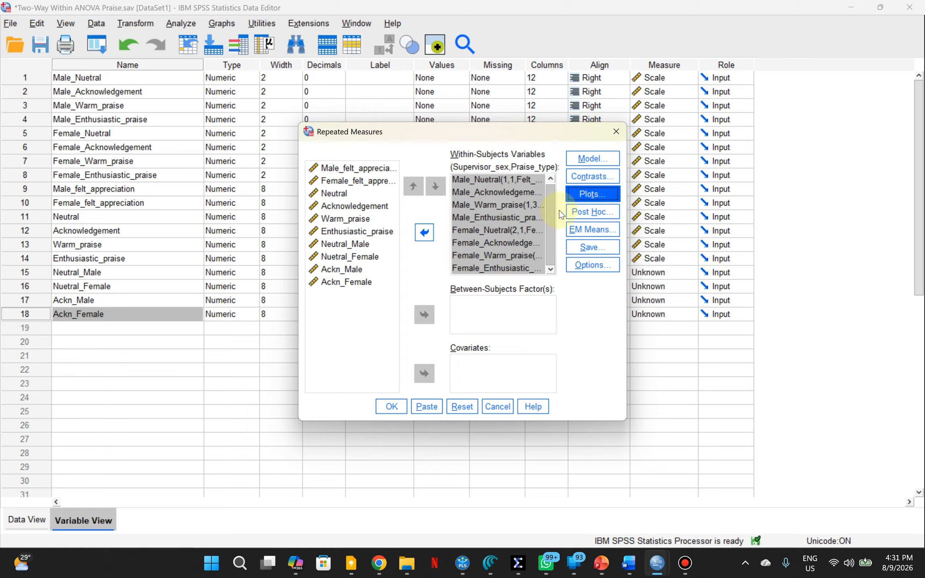
Step: Request estimated marginal means for Supervisor_sex, Praise_type and the Supervisor_sex*Praise_type interaction
{"action": "left_click", "coordinate": [574, 212]}
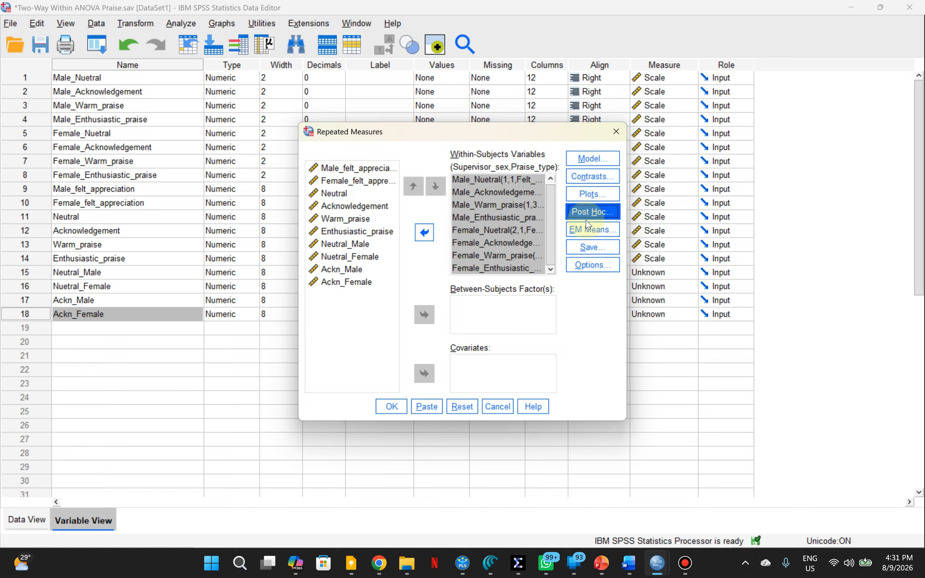
{"action": "left_click", "coordinate": [582, 232]}
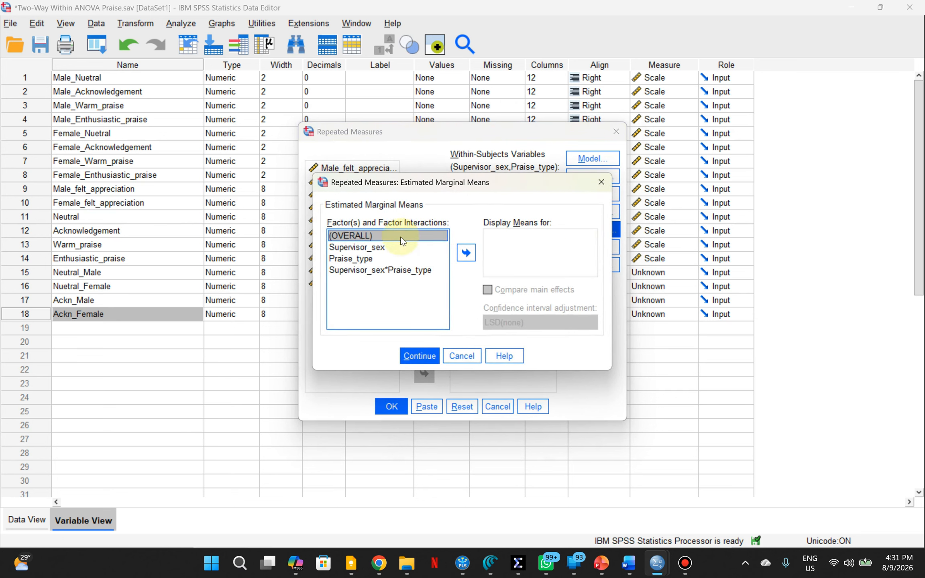
{"action": "left_click", "coordinate": [360, 248]}
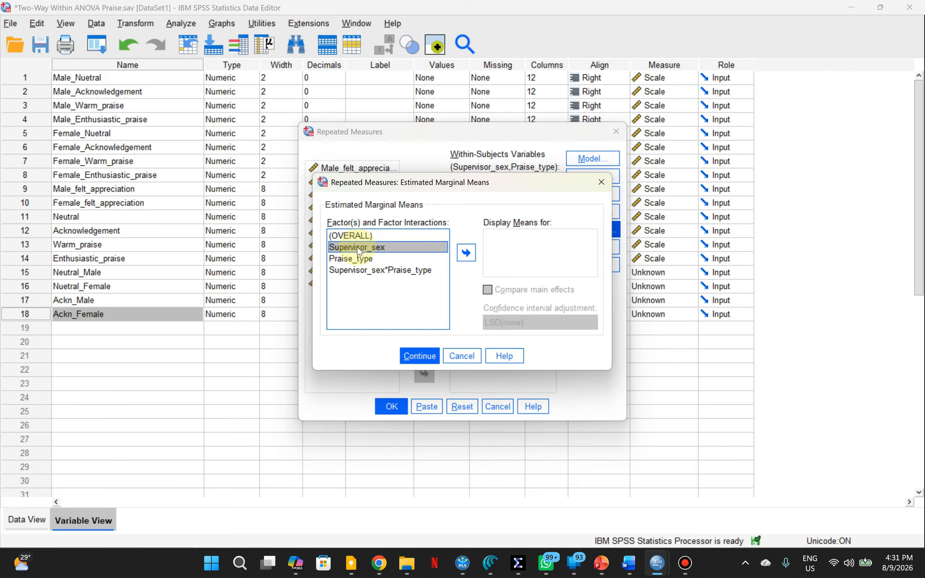
{"action": "left_click", "coordinate": [369, 271], "text": "shift"}
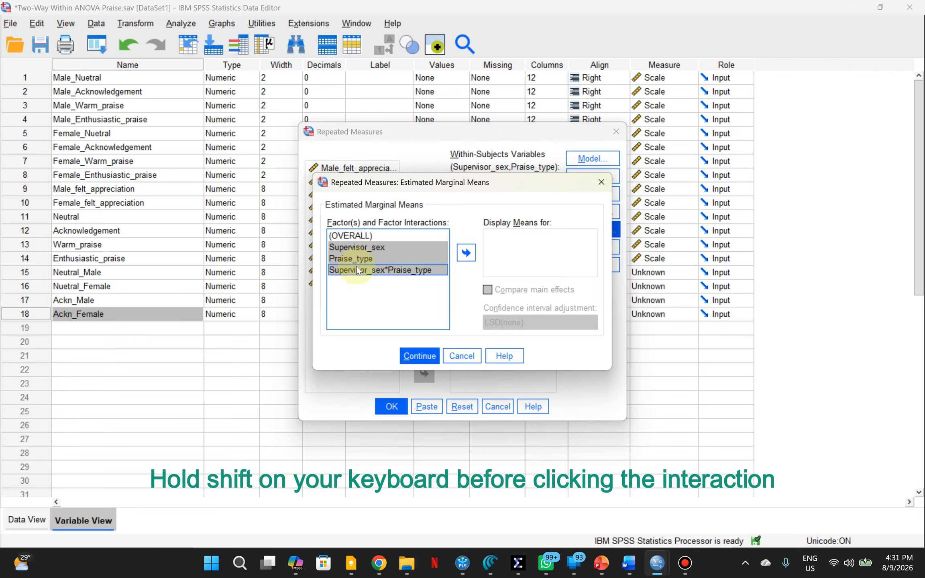
{"action": "left_click", "coordinate": [466, 252]}
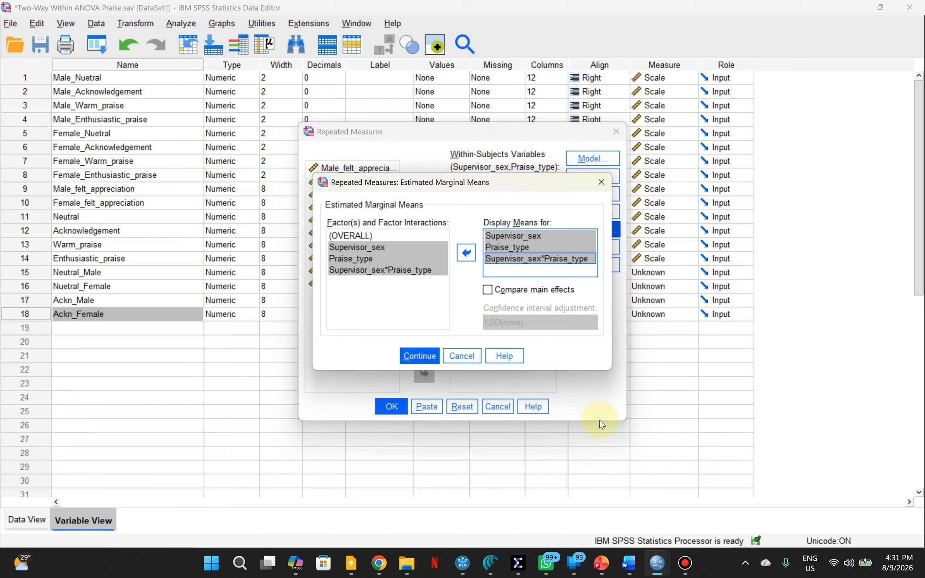
Step: Switch to the DataSet5 copy of Two-Way Within ANOVA Praise.sav and open its estimated marginal means settings for comparison
{"action": "mouse_move", "coordinate": [518, 565]}
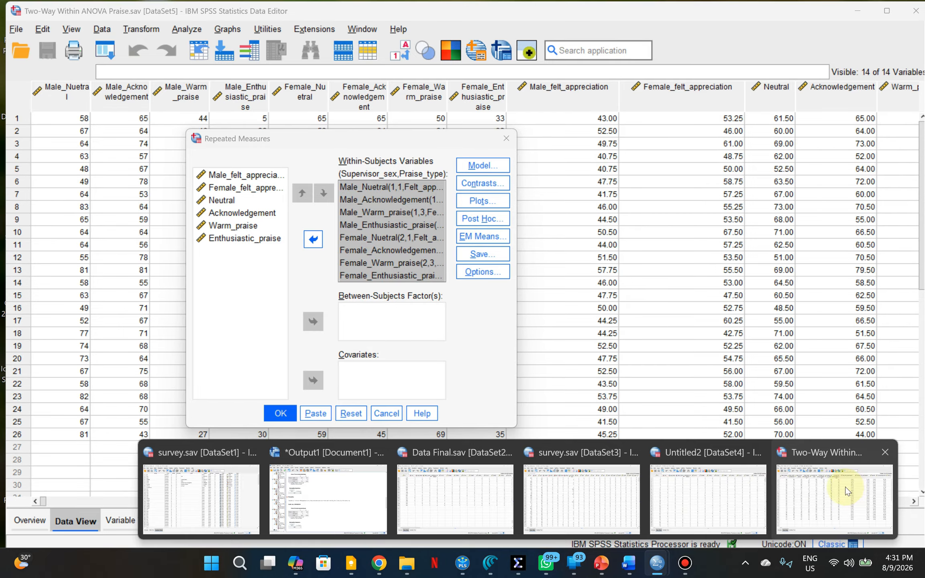
{"action": "left_click", "coordinate": [846, 490]}
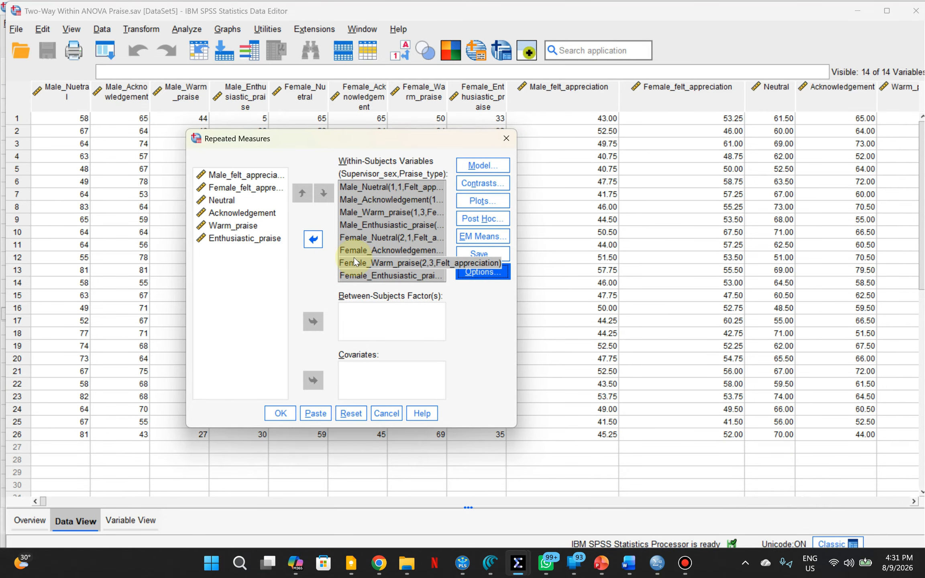
{"action": "left_click", "coordinate": [488, 238]}
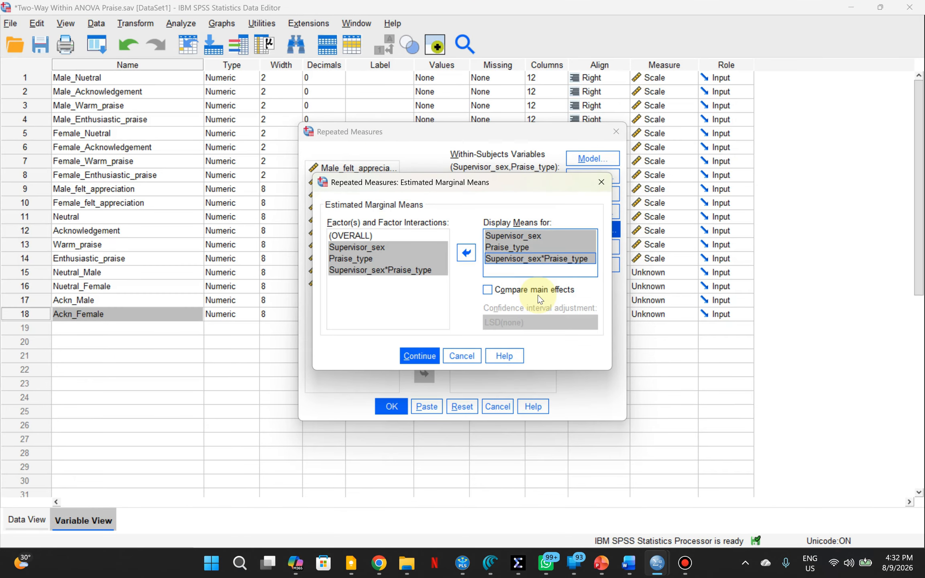
Step: Enable main effects comparison in the DataSet1 marginal means, check the comparison options in the DataSet5 copy, and accept the DataSet1 settings
{"action": "left_click", "coordinate": [488, 289]}
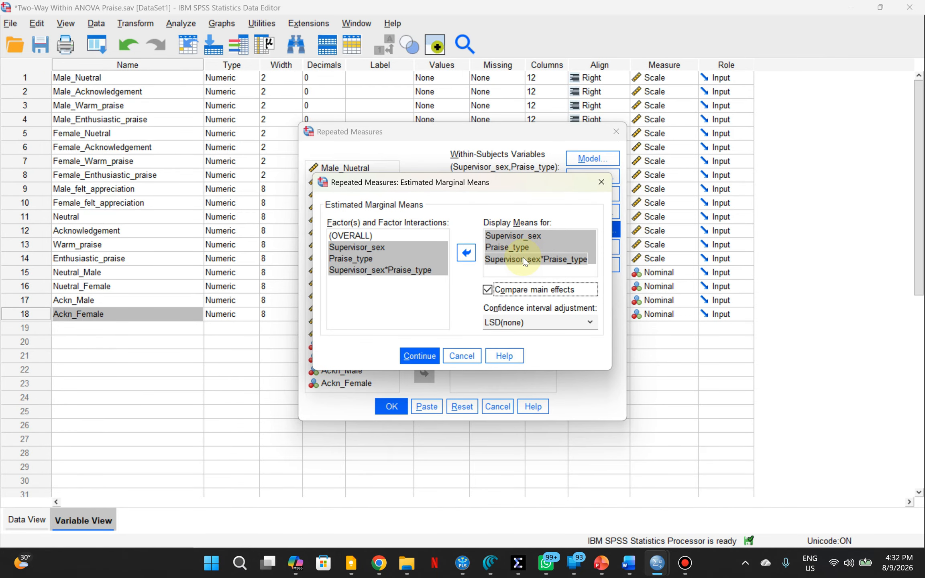
{"action": "key", "text": "alt+Tab"}
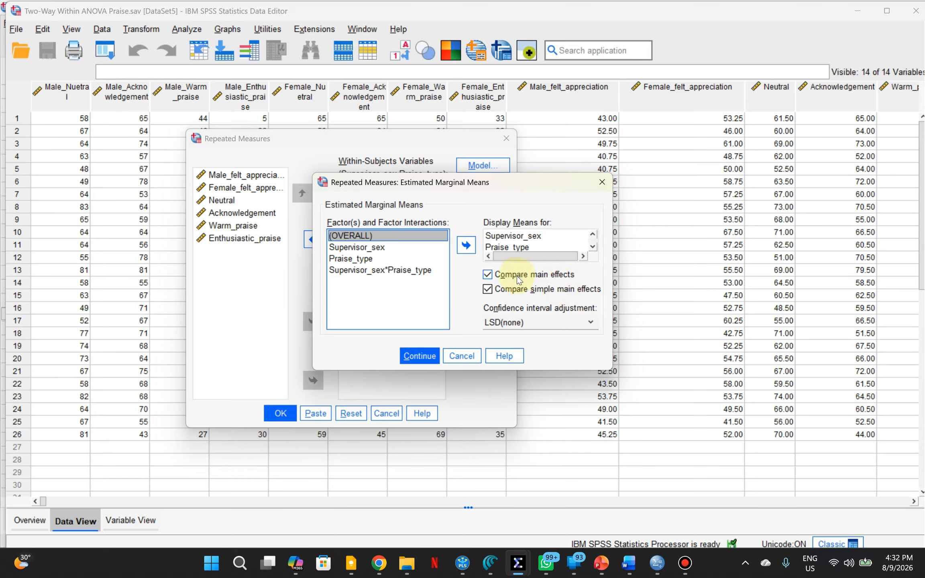
{"action": "scroll", "coordinate": [540, 250], "scroll_direction": "down", "scroll_amount": 1}
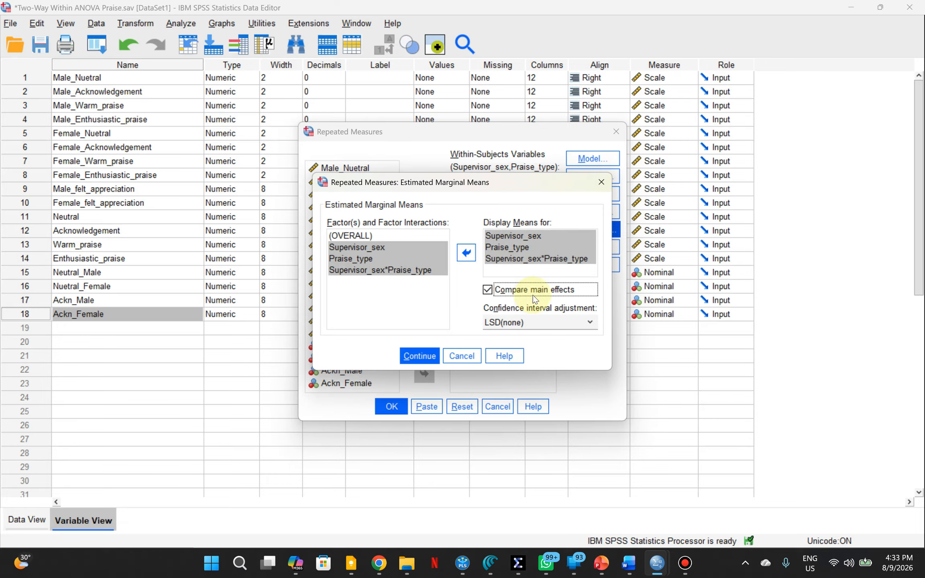
{"action": "left_click", "coordinate": [417, 356]}
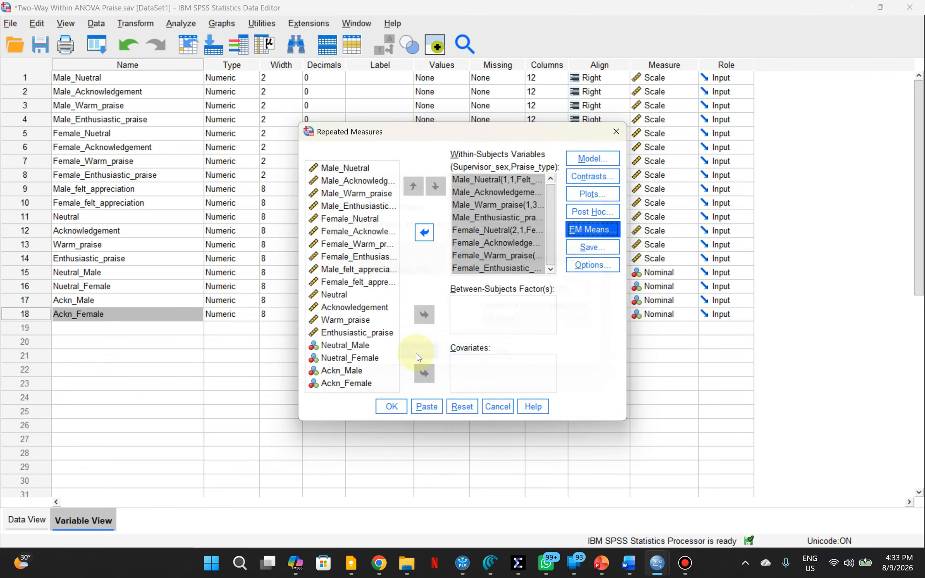
Step: Request descriptive statistics and estimates of effect size for the repeated measures analysis and run it
{"action": "left_click", "coordinate": [600, 264]}
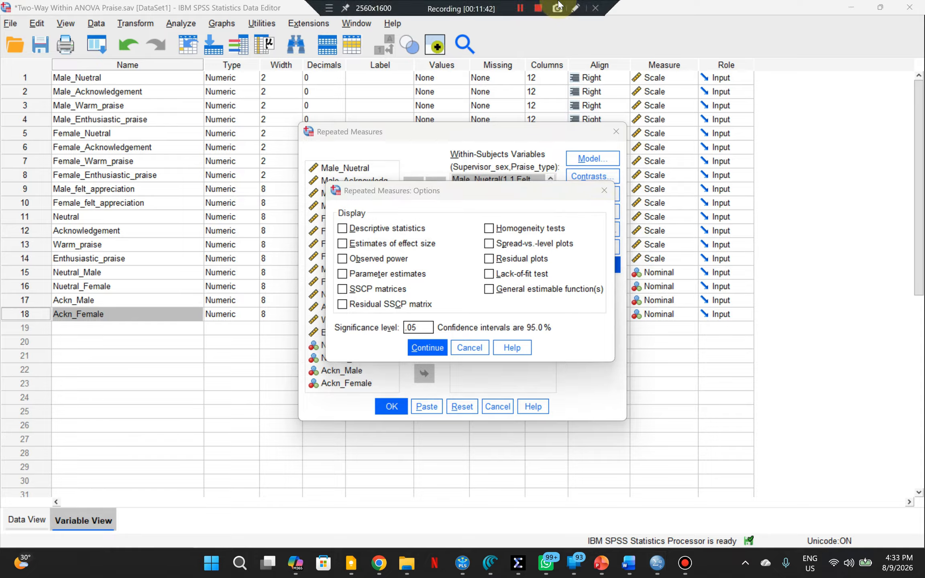
{"action": "left_click", "coordinate": [349, 230]}
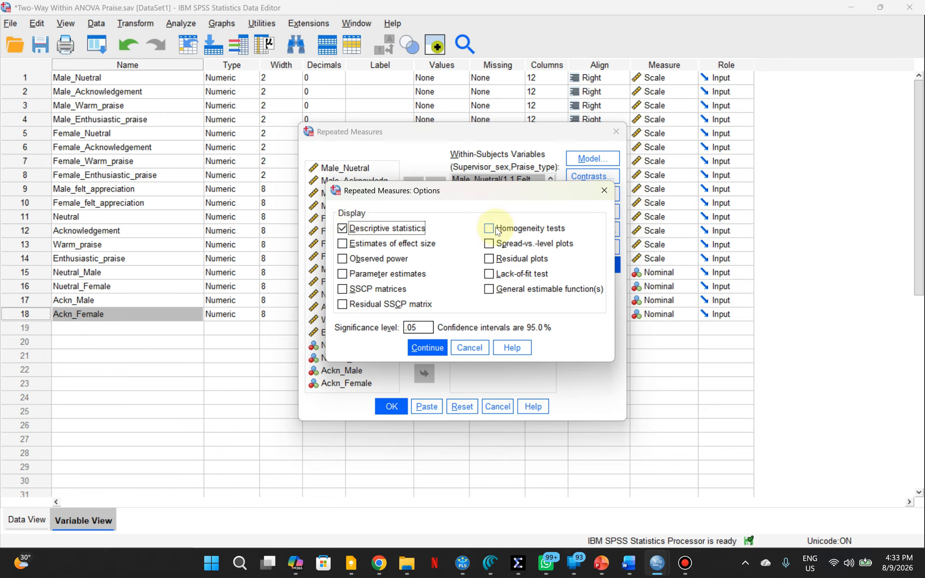
{"action": "left_click", "coordinate": [407, 245]}
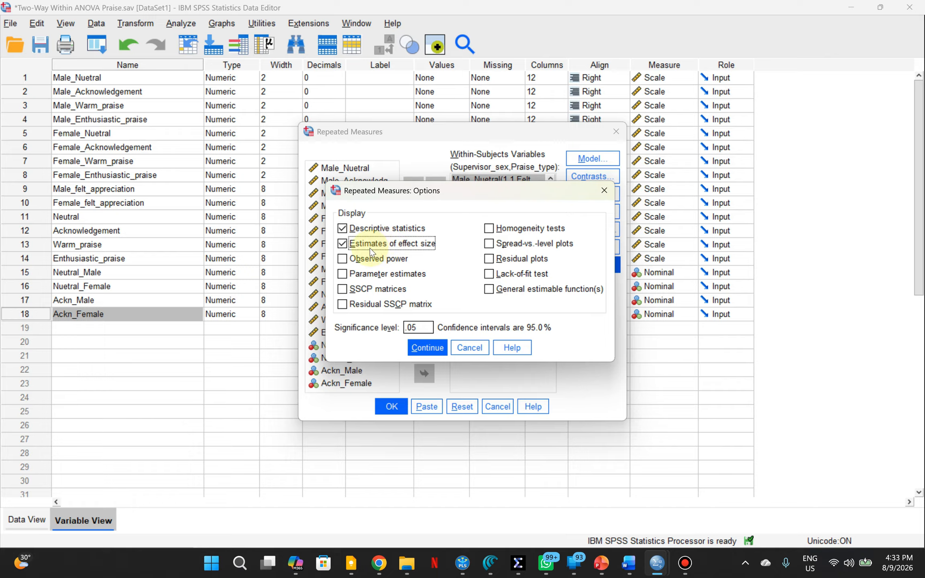
{"action": "left_click_drag", "start_coordinate": [478, 191], "coordinate": [514, 179]}
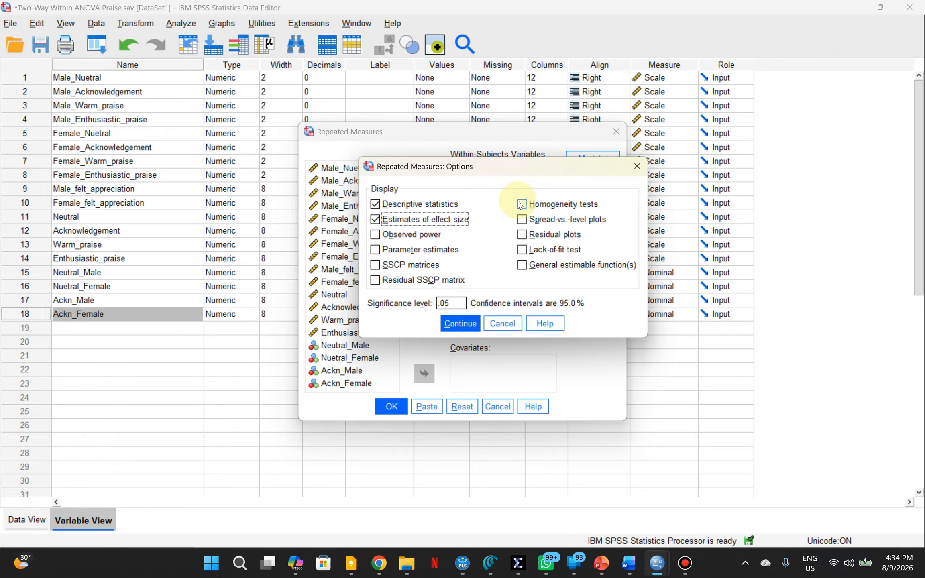
{"action": "left_click", "coordinate": [450, 326]}
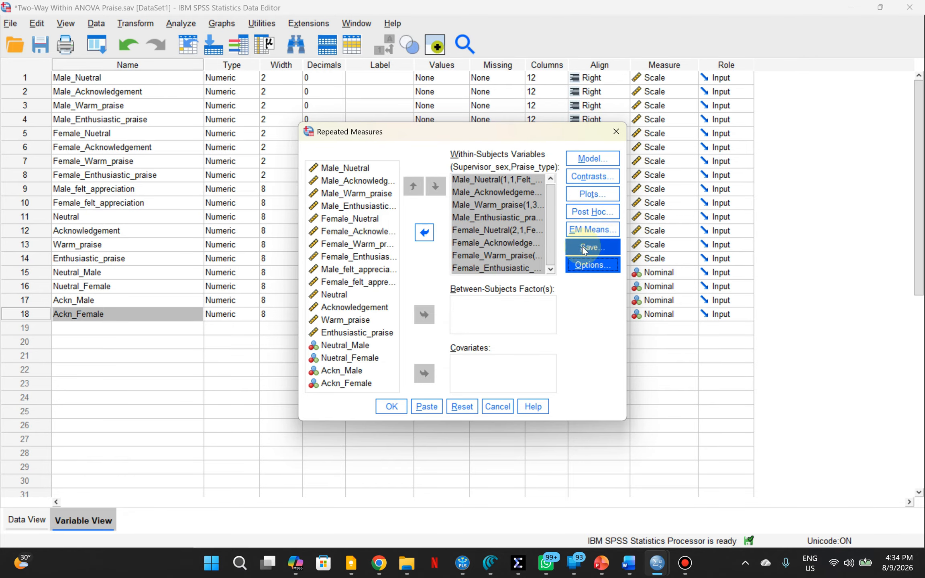
{"action": "left_click", "coordinate": [391, 405]}
{"action": "left_click", "coordinate": [392, 403]}
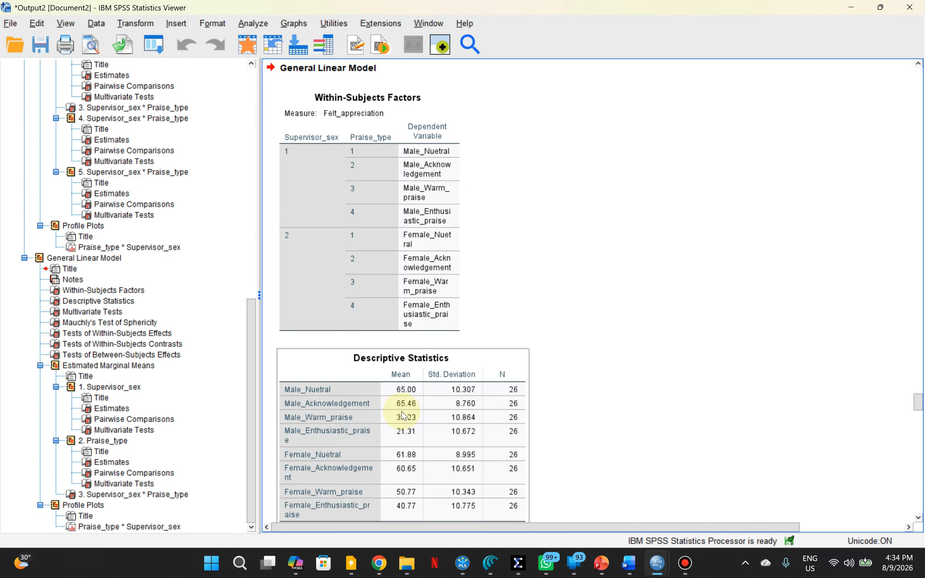
Step: Examine the Within-Subjects Factors and Descriptive Statistics tables in the new General Linear Model output
{"action": "scroll", "coordinate": [538, 345], "scroll_direction": "down", "scroll_amount": 3}
{"action": "scroll", "coordinate": [538, 346], "scroll_direction": "up", "scroll_amount": 4}
{"action": "scroll", "coordinate": [537, 347], "scroll_direction": "down", "scroll_amount": 2}
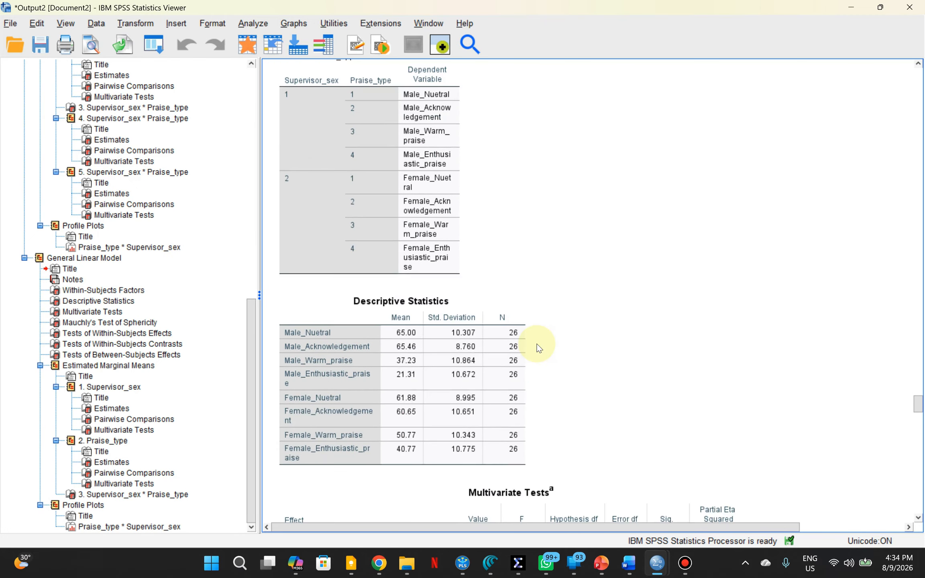
{"action": "scroll", "coordinate": [538, 347], "scroll_direction": "down", "scroll_amount": 4}
{"action": "scroll", "coordinate": [538, 347], "scroll_direction": "down", "scroll_amount": 4}
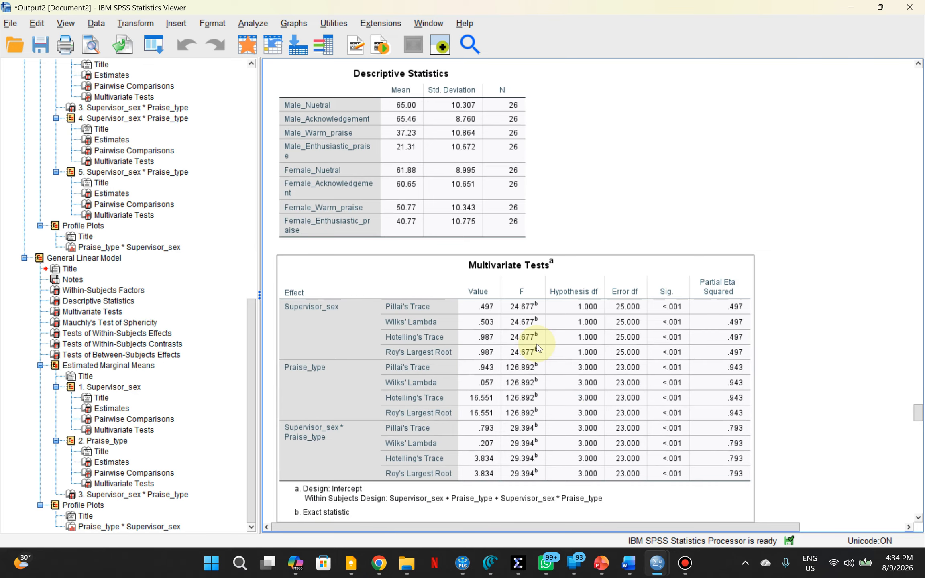
{"action": "scroll", "coordinate": [538, 347], "scroll_direction": "up", "scroll_amount": 8}
{"action": "left_click", "coordinate": [476, 364]}
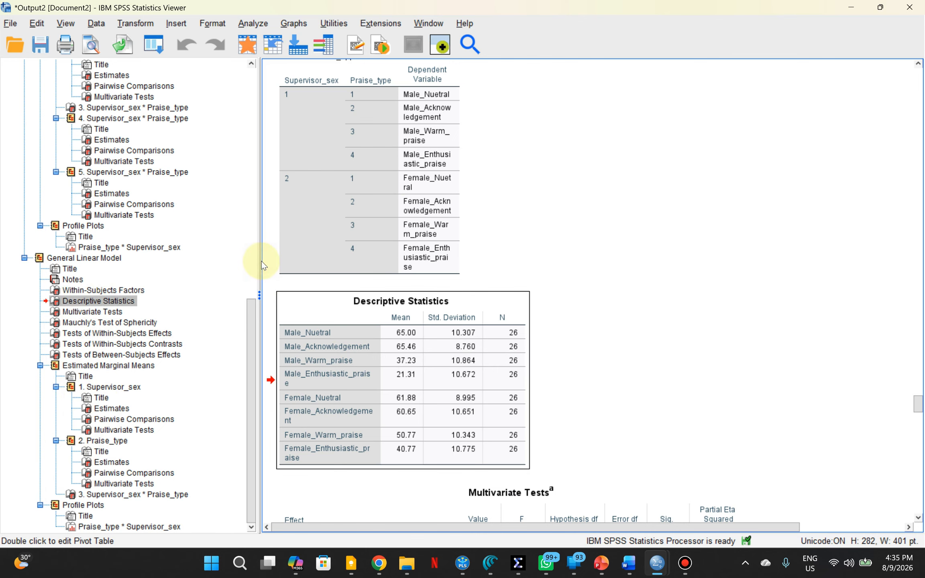
{"action": "left_click_drag", "start_coordinate": [125, 247], "coordinate": [244, 252]}
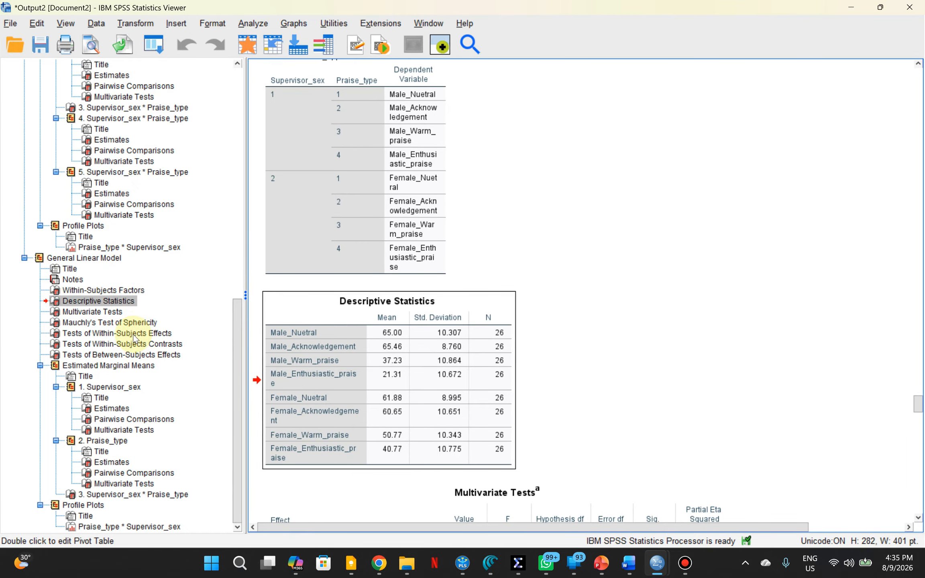
Step: Examine the Multivariate Tests table and Mauchly's Test of Sphericity in the output
{"action": "left_click", "coordinate": [99, 313]}
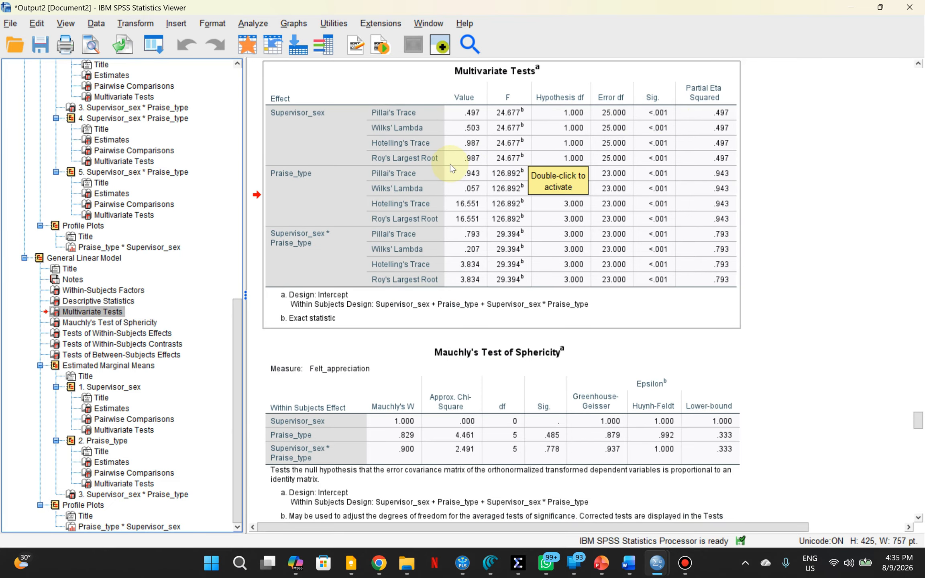
{"action": "scroll", "coordinate": [475, 118], "scroll_direction": "up", "scroll_amount": 3}
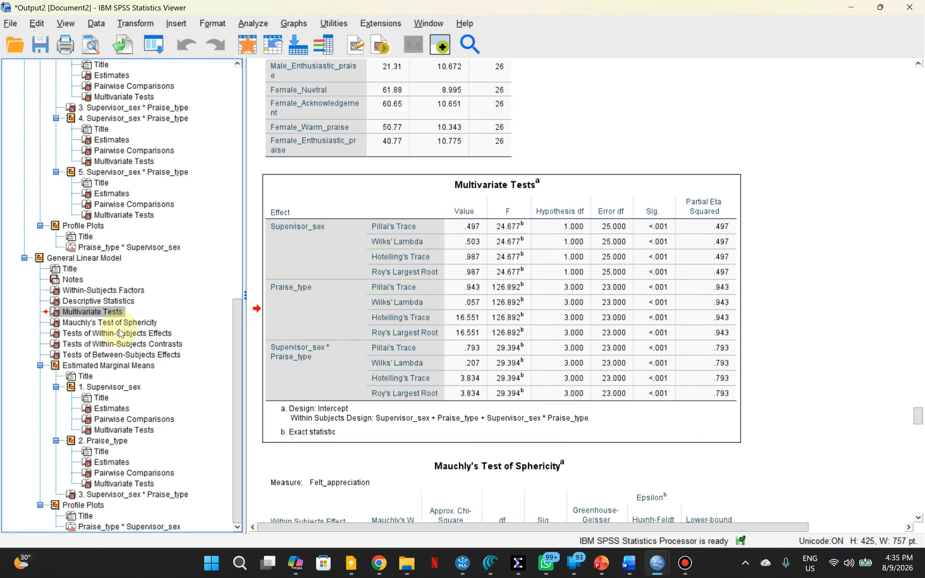
{"action": "left_click", "coordinate": [109, 322]}
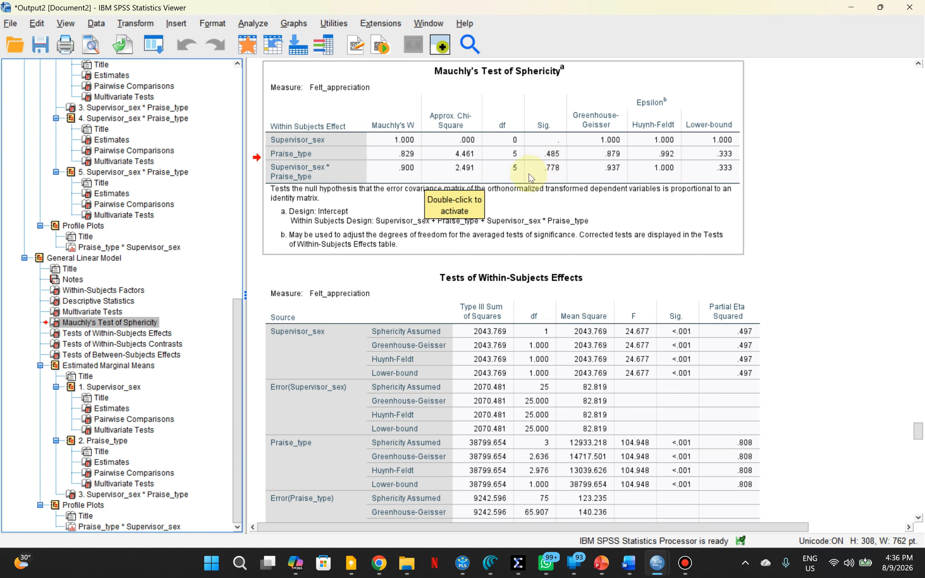
Step: Examine the Tests of Within-Subjects Effects table for both main effects and the Supervisor_sex*Praise_type interaction
{"action": "left_click", "coordinate": [539, 344]}
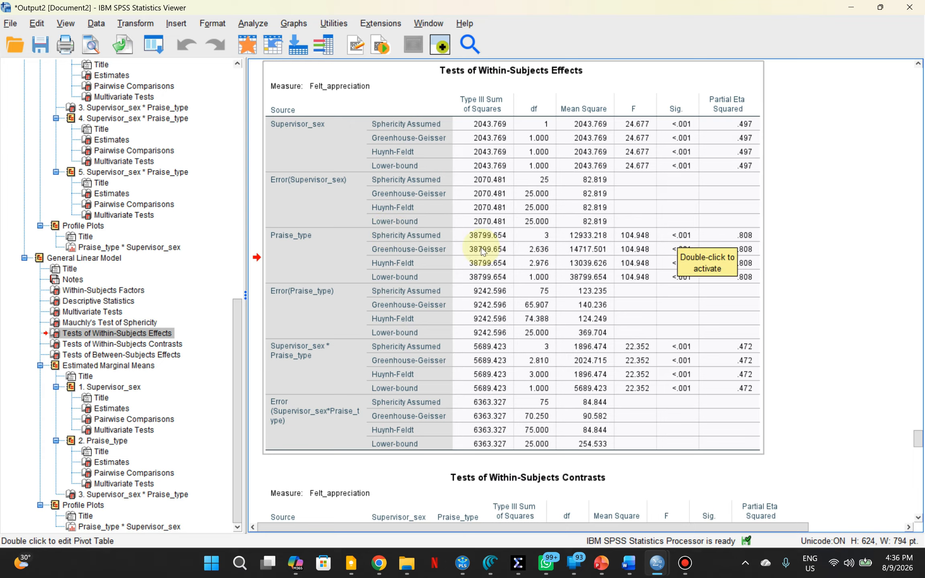
{"action": "left_click", "coordinate": [383, 234]}
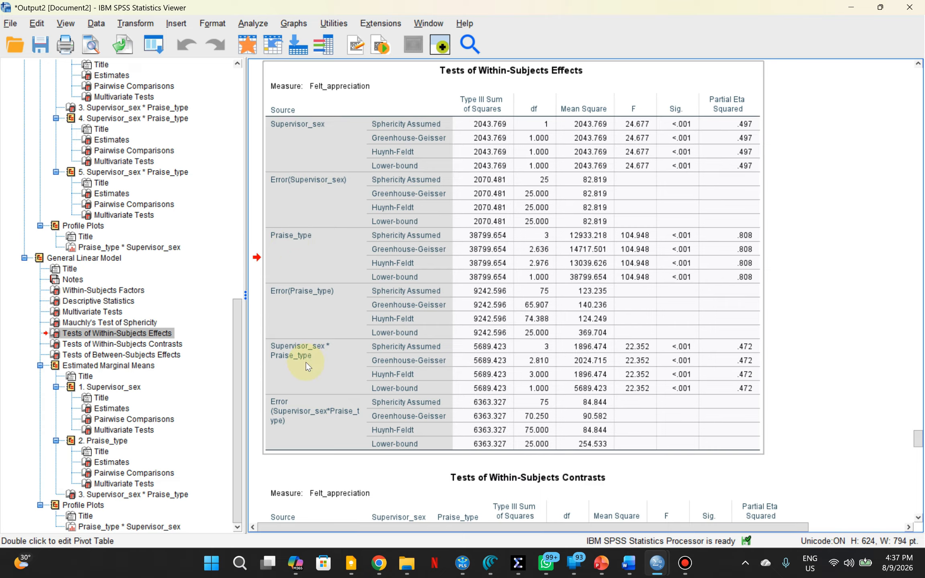
{"action": "left_click", "coordinate": [607, 364]}
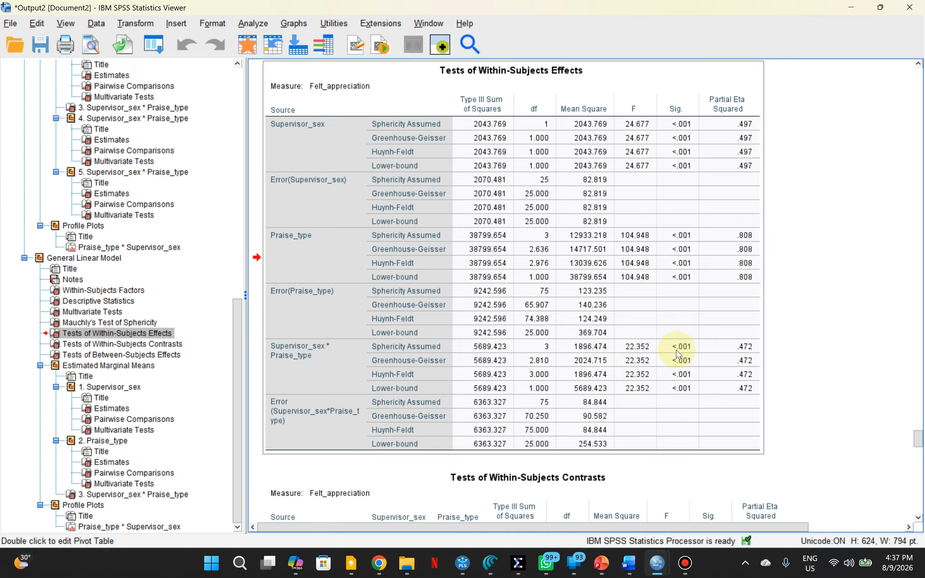
{"action": "left_click", "coordinate": [619, 378]}
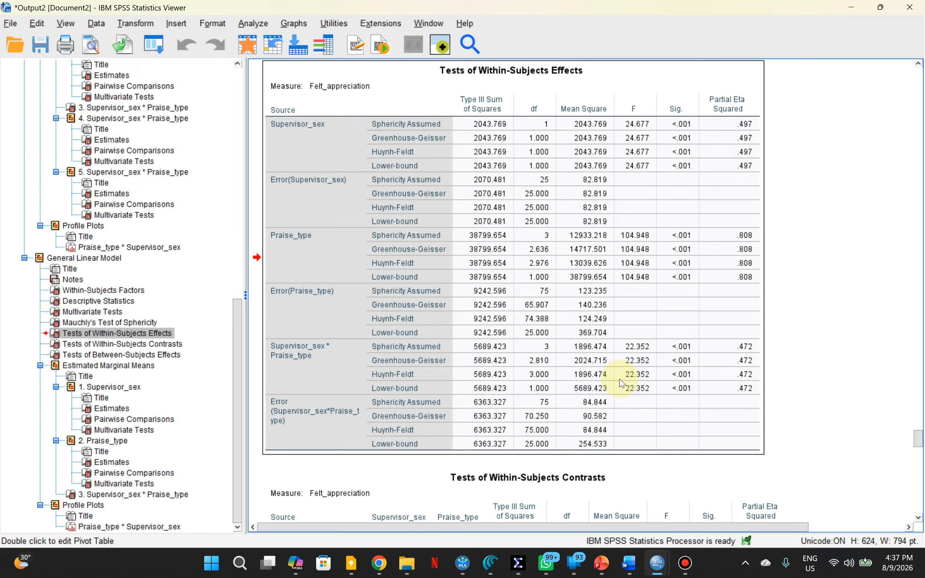
Step: Switch to the DataSet5 copy, check its simple main effects comparison, and accept its estimated marginal means settings
{"action": "key", "text": "alt+Tab"}
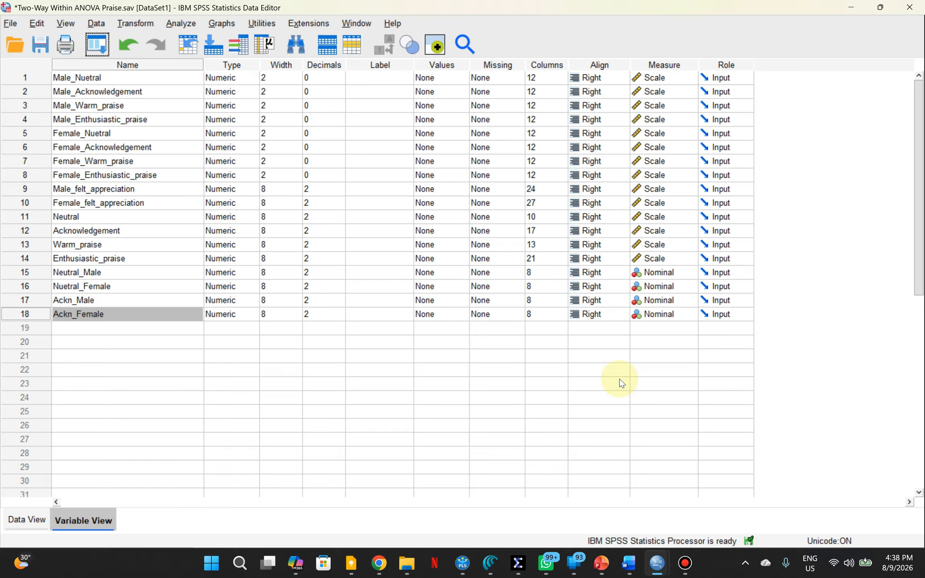
{"action": "key", "text": "alt+Tab"}
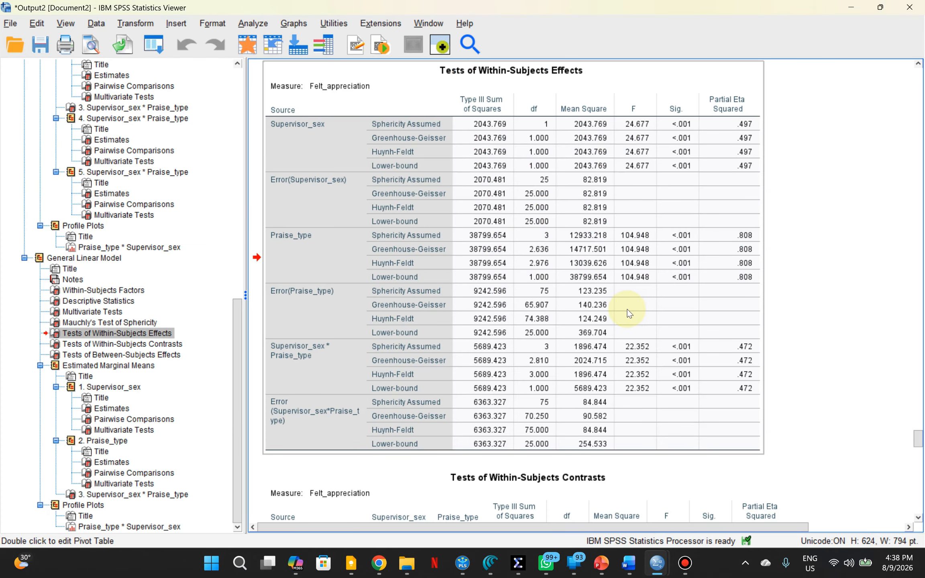
{"action": "key", "text": "alt+Tab"}
{"action": "mouse_move", "coordinate": [518, 564]}
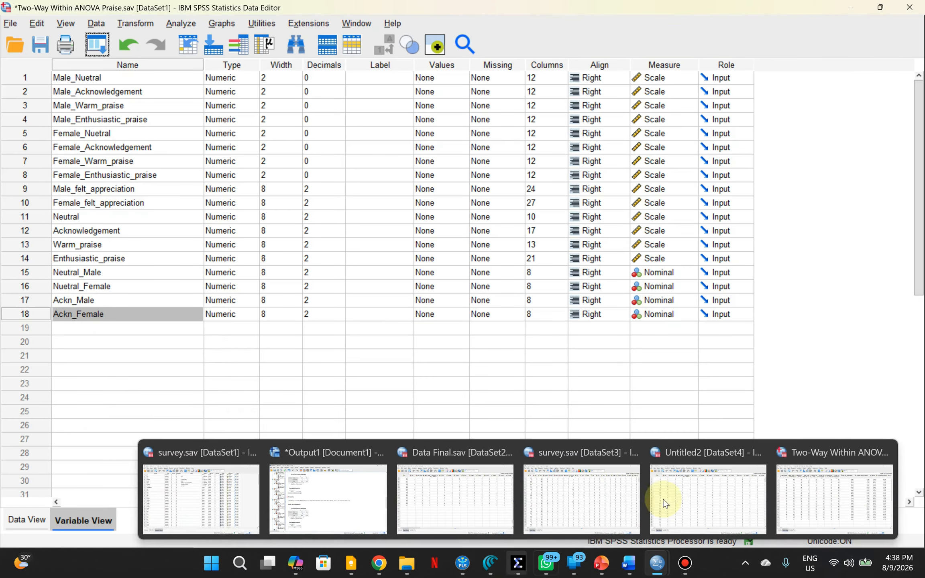
{"action": "left_click", "coordinate": [835, 471]}
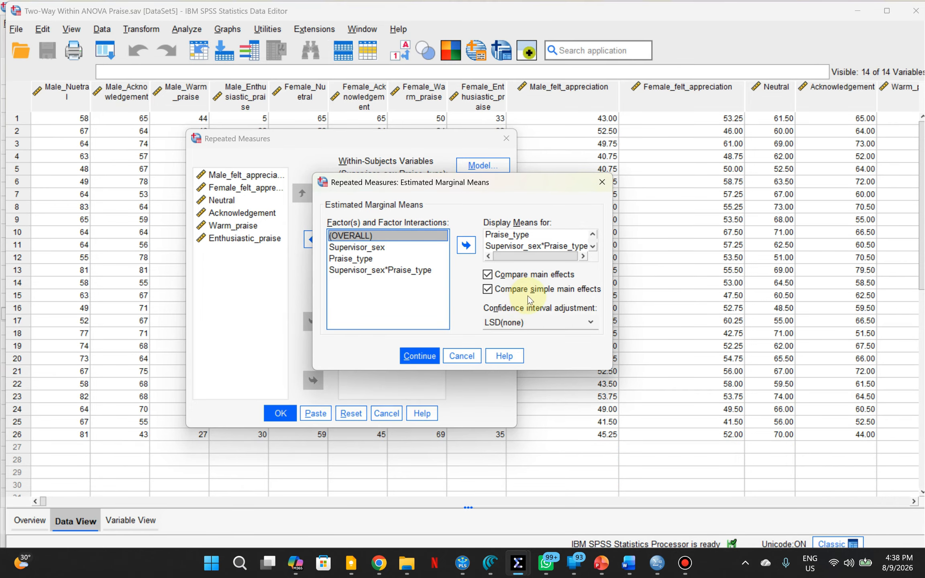
{"action": "left_click", "coordinate": [419, 356]}
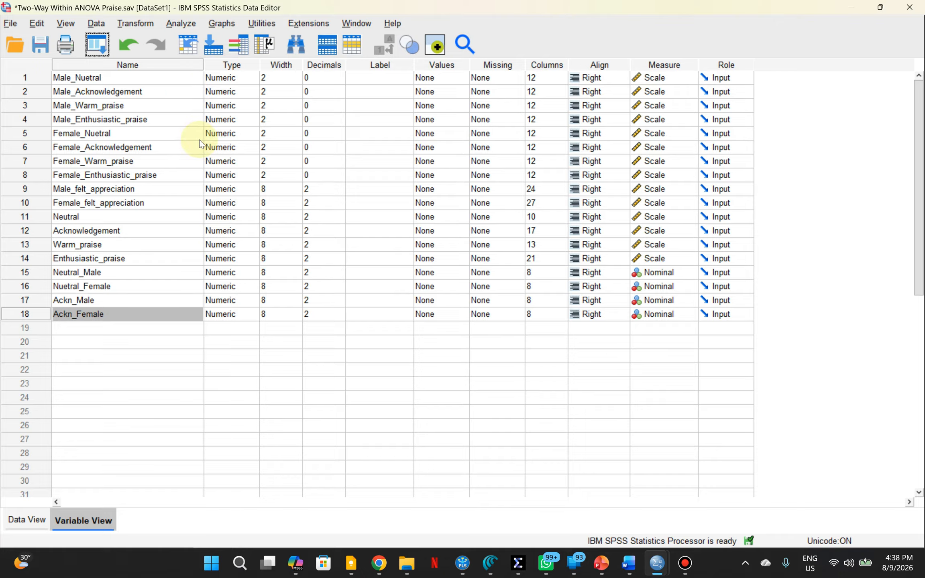
Step: Reopen the DataSet1 Repeated Measures analysis with its defined factors and paste its GLM command as syntax
{"action": "left_click", "coordinate": [190, 24]}
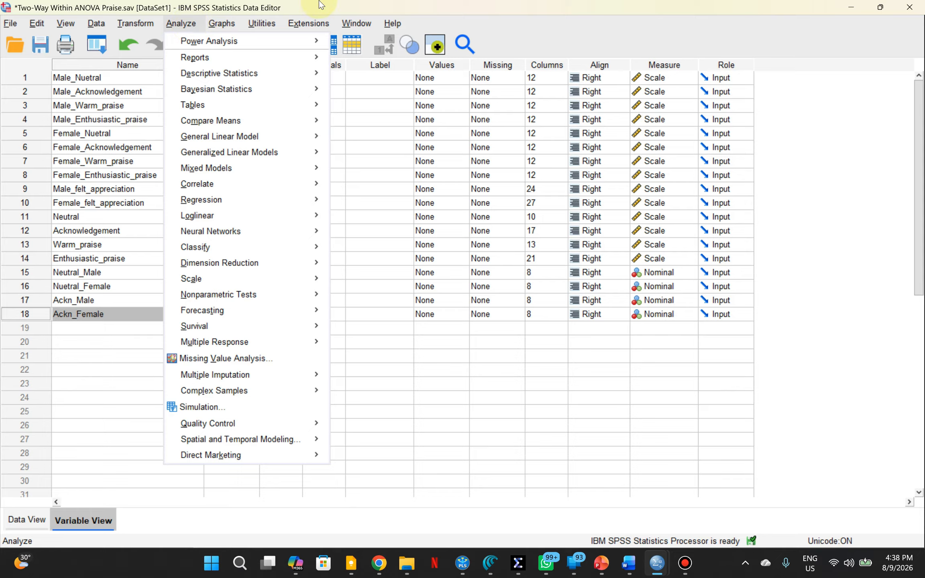
{"action": "left_click", "coordinate": [523, 4]}
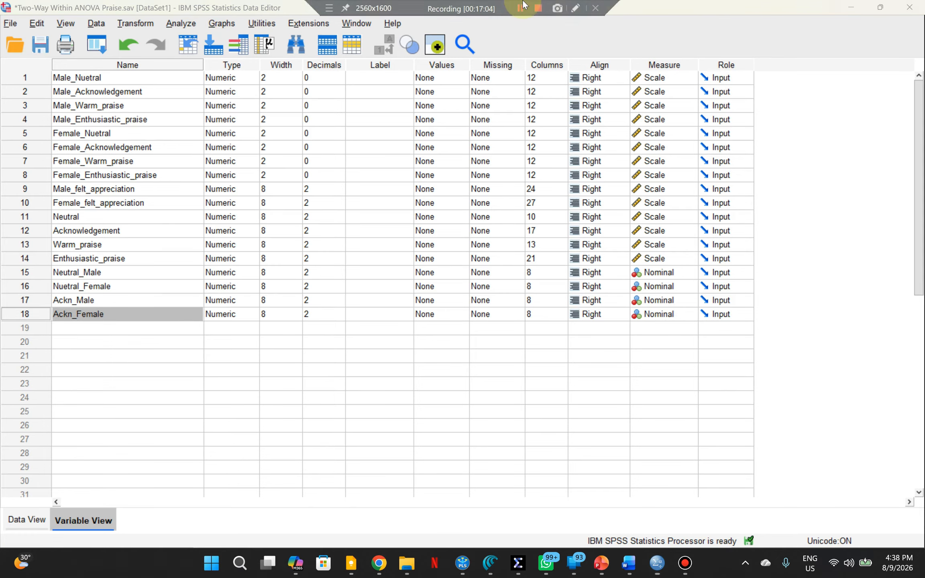
{"action": "left_click", "coordinate": [187, 23]}
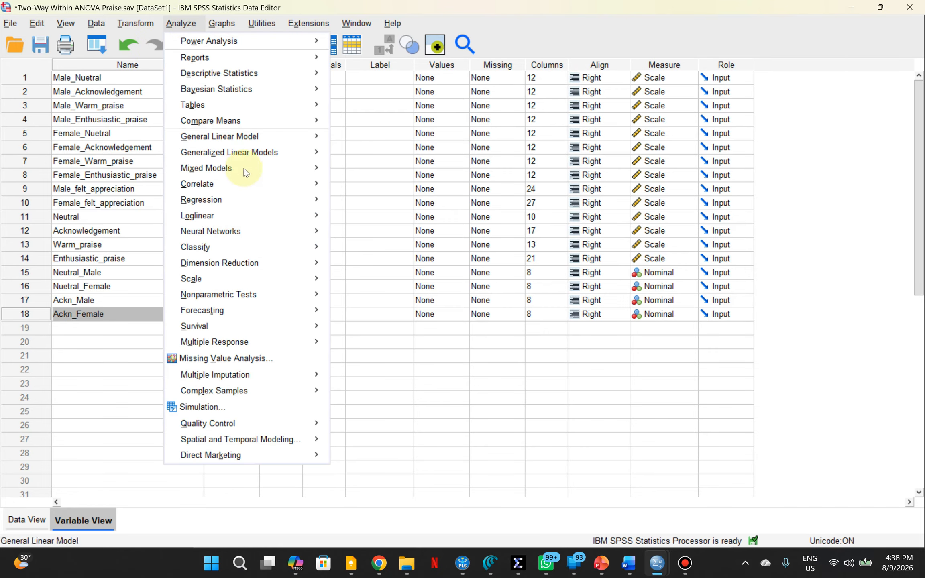
{"action": "mouse_move", "coordinate": [286, 139]}
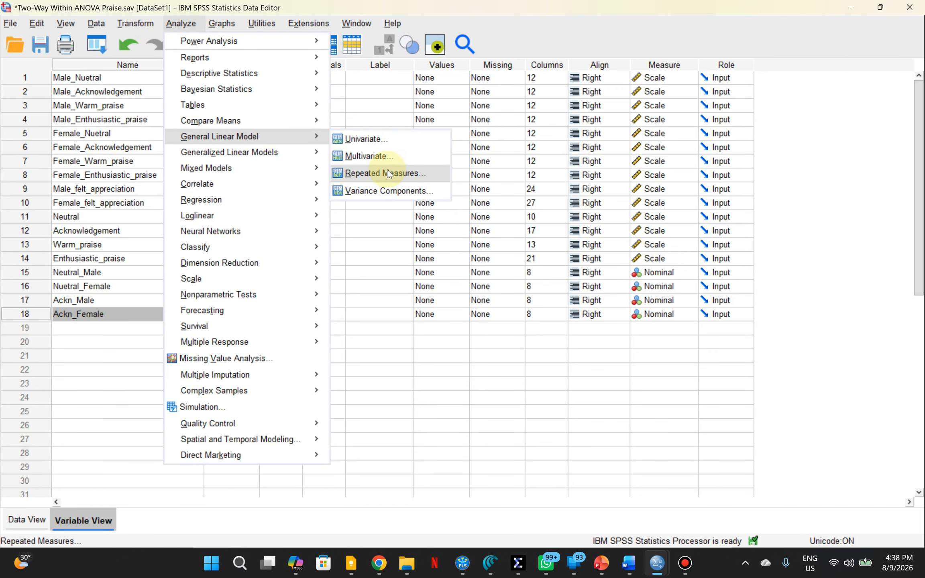
{"action": "left_click", "coordinate": [386, 173]}
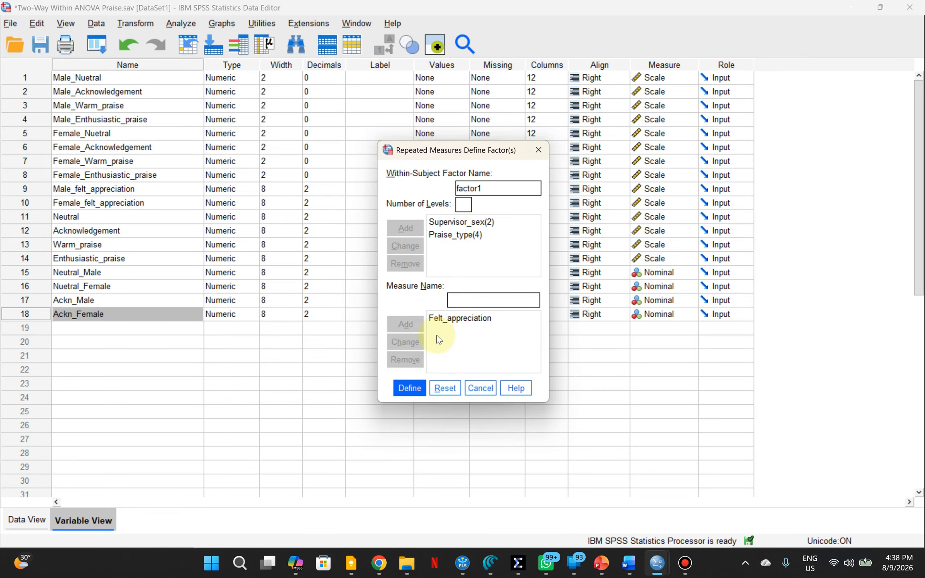
{"action": "left_click", "coordinate": [408, 387]}
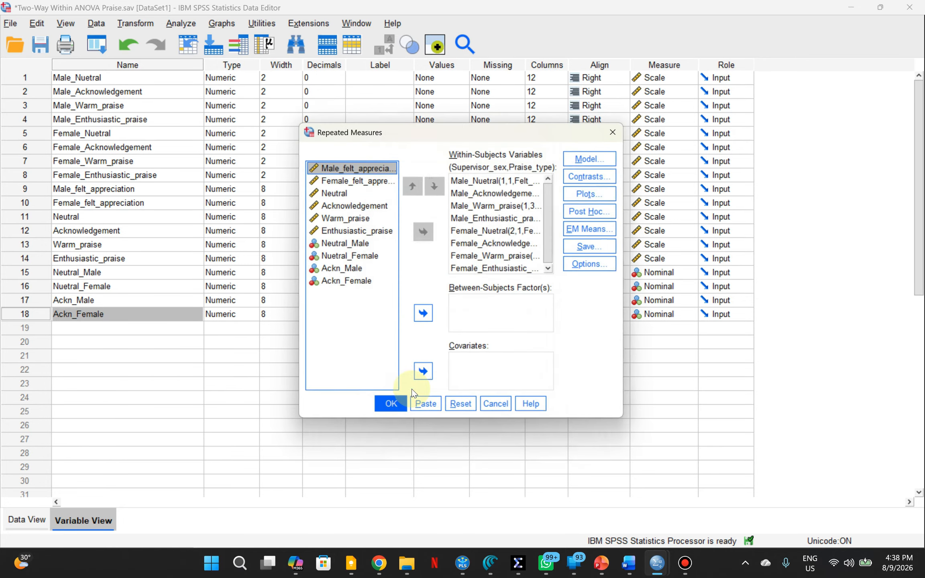
{"action": "left_click", "coordinate": [597, 160]}
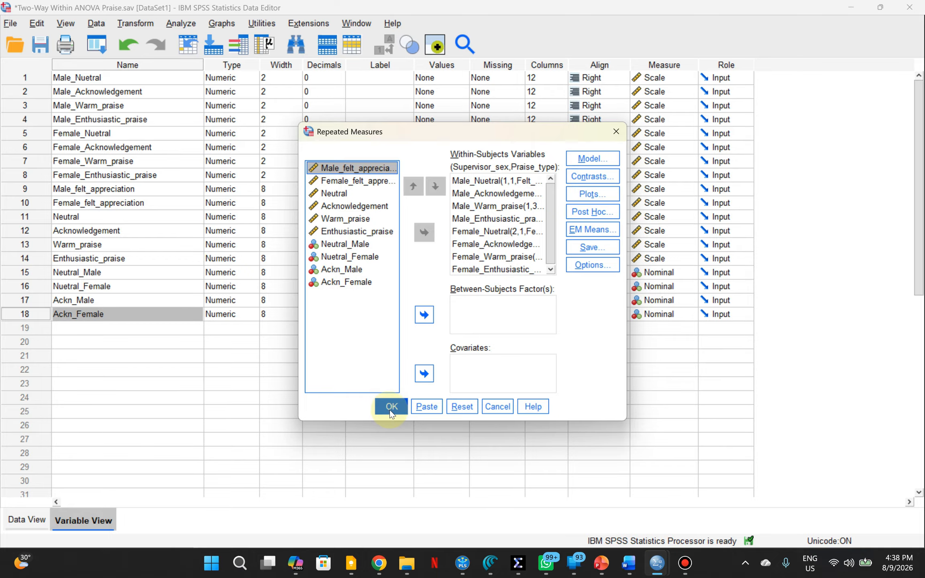
{"action": "left_click", "coordinate": [422, 407]}
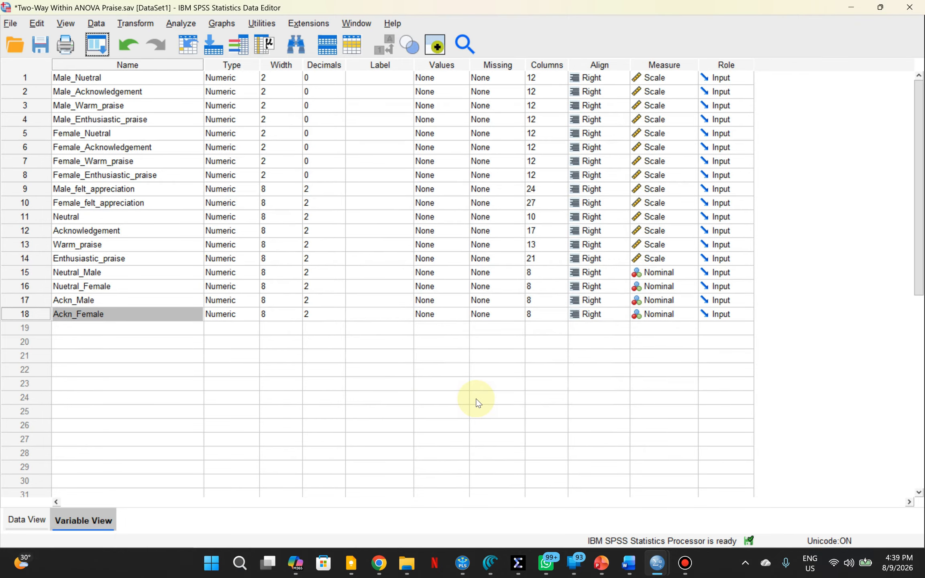
Step: Open the designated syntax window to view the pasted GLM commands, and close it without saving Syntax2
{"action": "left_click", "coordinate": [356, 23]}
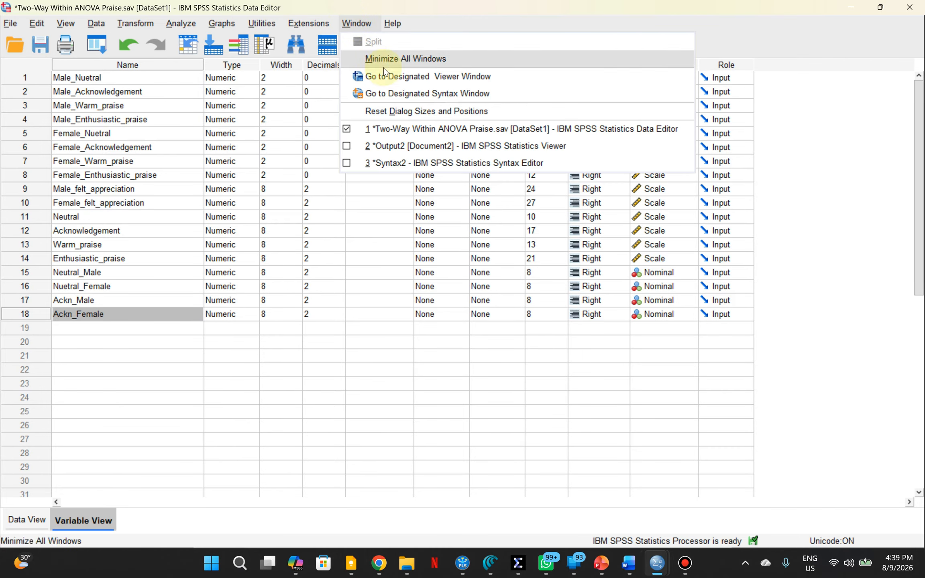
{"action": "left_click", "coordinate": [403, 93]}
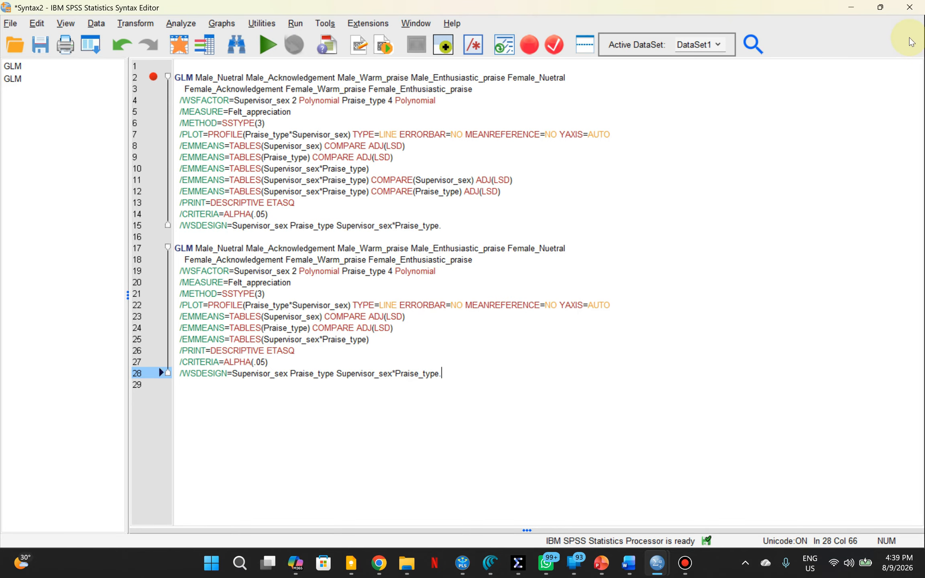
{"action": "left_click", "coordinate": [906, 11]}
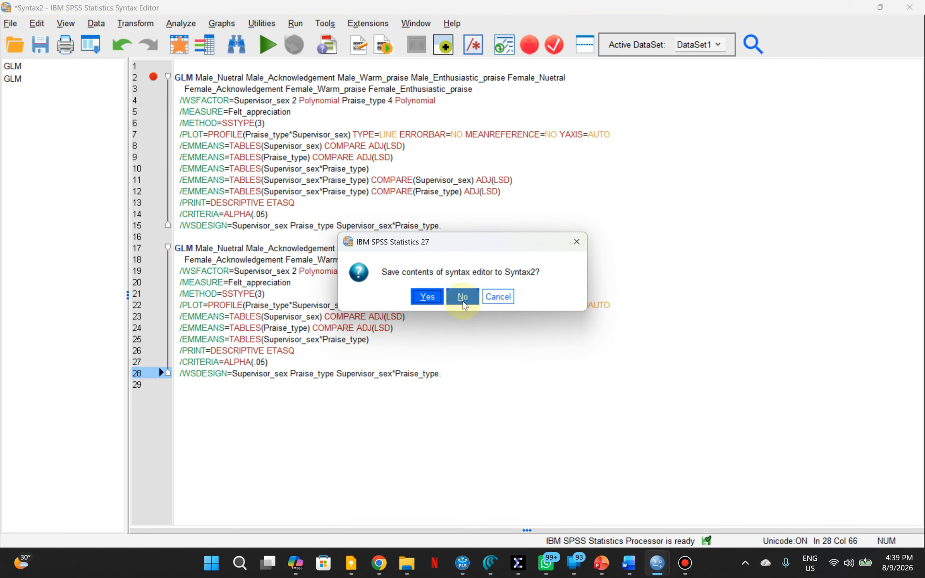
{"action": "left_click", "coordinate": [458, 293]}
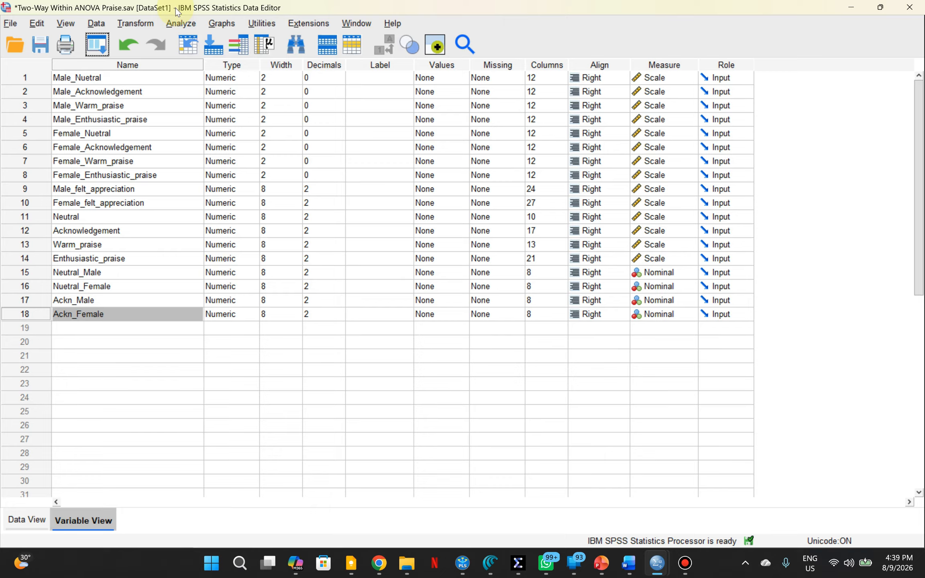
Step: Reopen the Repeated Measures analysis with its defined factors and paste its GLM command into a new syntax window
{"action": "left_click", "coordinate": [180, 23]}
{"action": "mouse_move", "coordinate": [286, 150]}
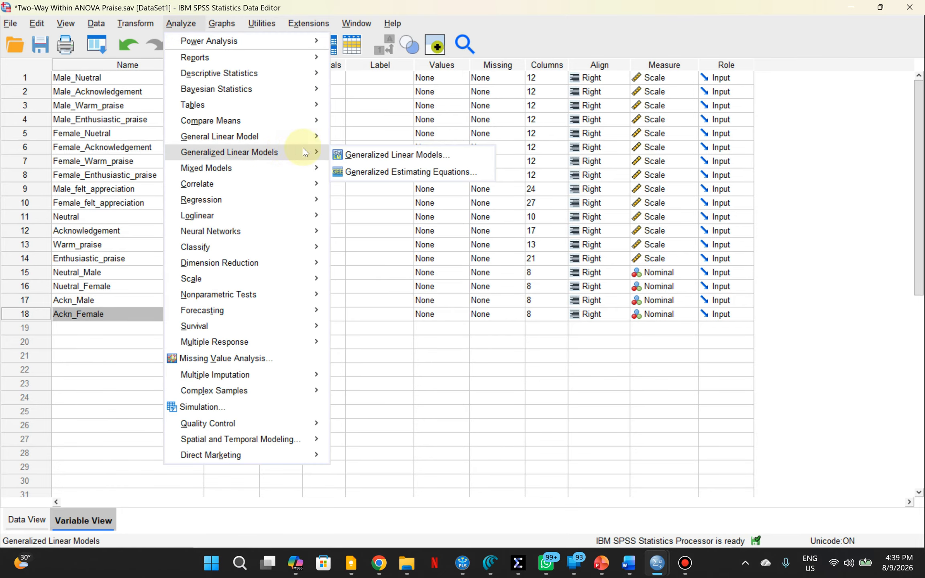
{"action": "mouse_move", "coordinate": [303, 138]}
{"action": "left_click", "coordinate": [400, 171]}
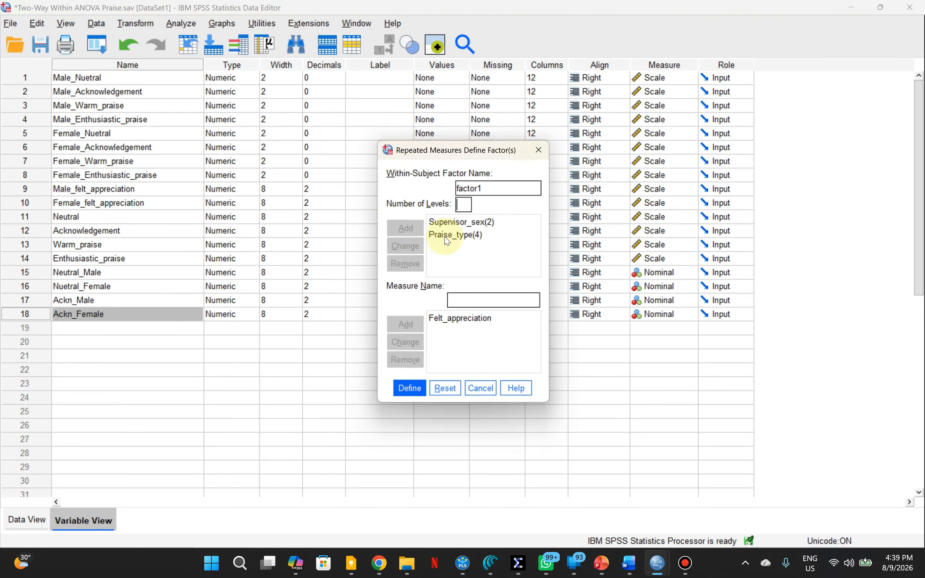
{"action": "left_click", "coordinate": [409, 388]}
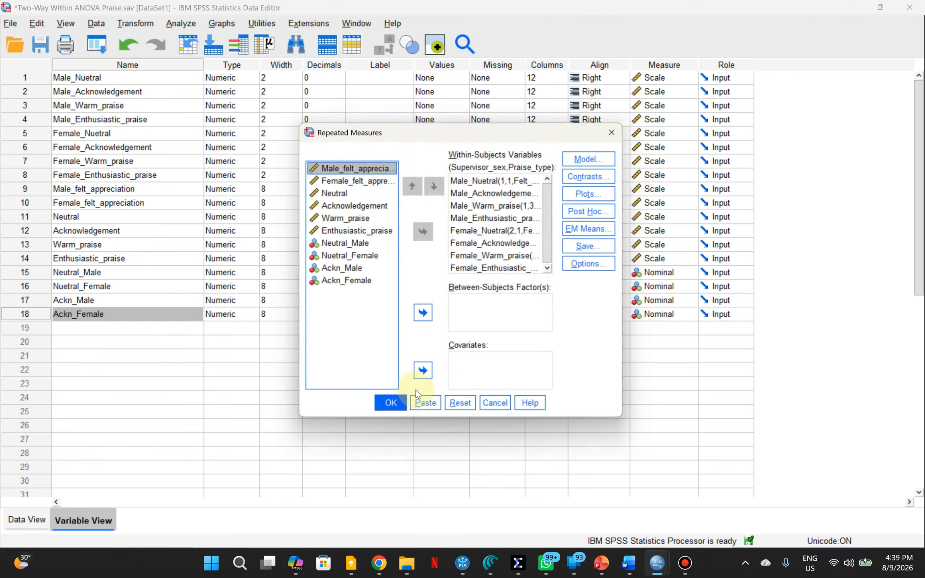
{"action": "left_click", "coordinate": [422, 406]}
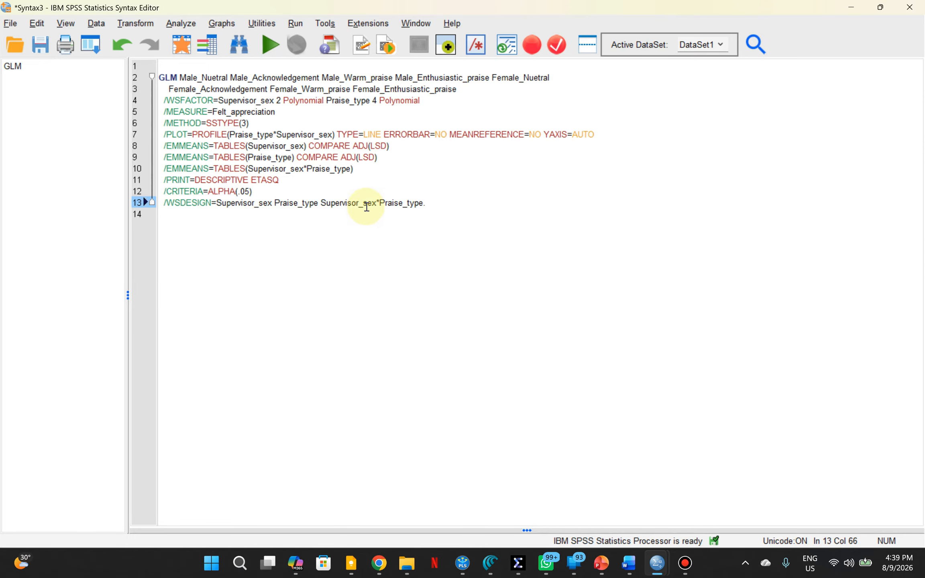
Step: Copy the /EMMEANS=TABLES(Supervisor_sex*Praise_type) line of the GLM syntax
{"action": "left_click", "coordinate": [356, 172]}
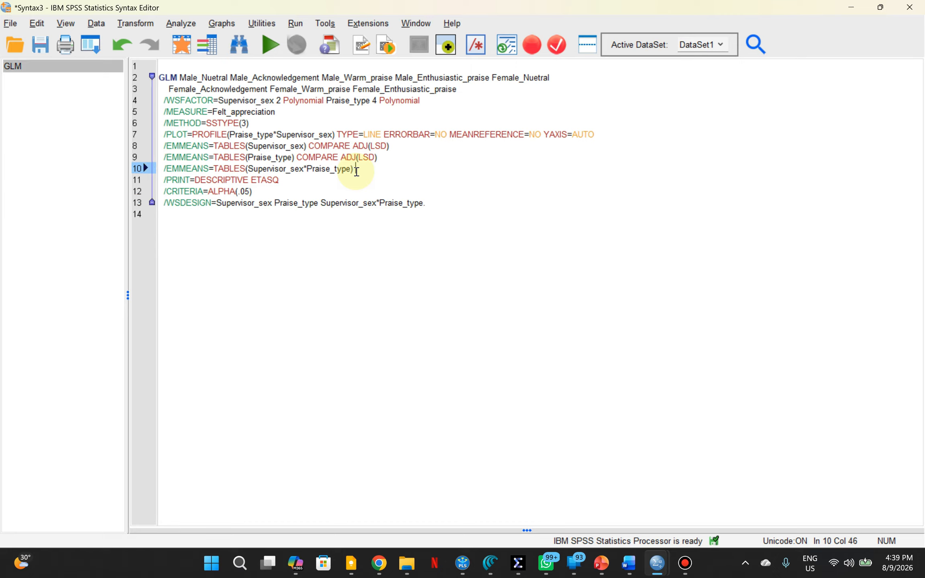
{"action": "left_click", "coordinate": [262, 169]}
{"action": "left_click_drag", "start_coordinate": [353, 169], "coordinate": [161, 168]}
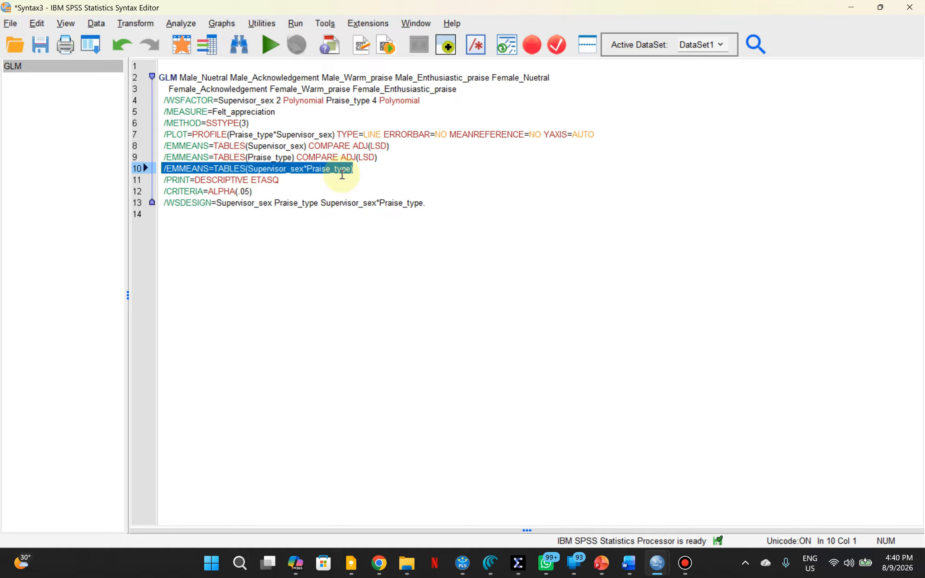
{"action": "left_click_drag", "start_coordinate": [352, 172], "coordinate": [165, 168]}
{"action": "left_click", "coordinate": [251, 170]}
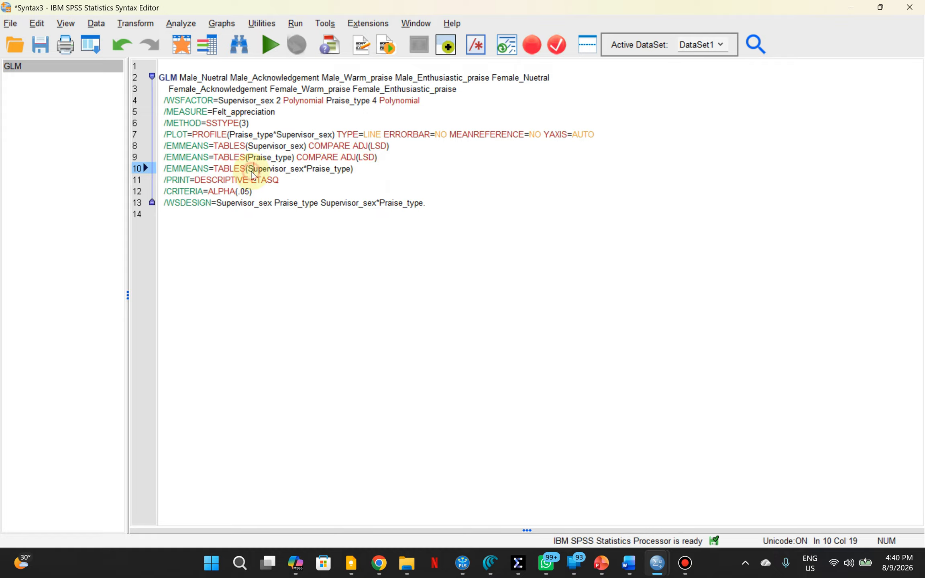
{"action": "left_click_drag", "start_coordinate": [355, 173], "coordinate": [164, 172]}
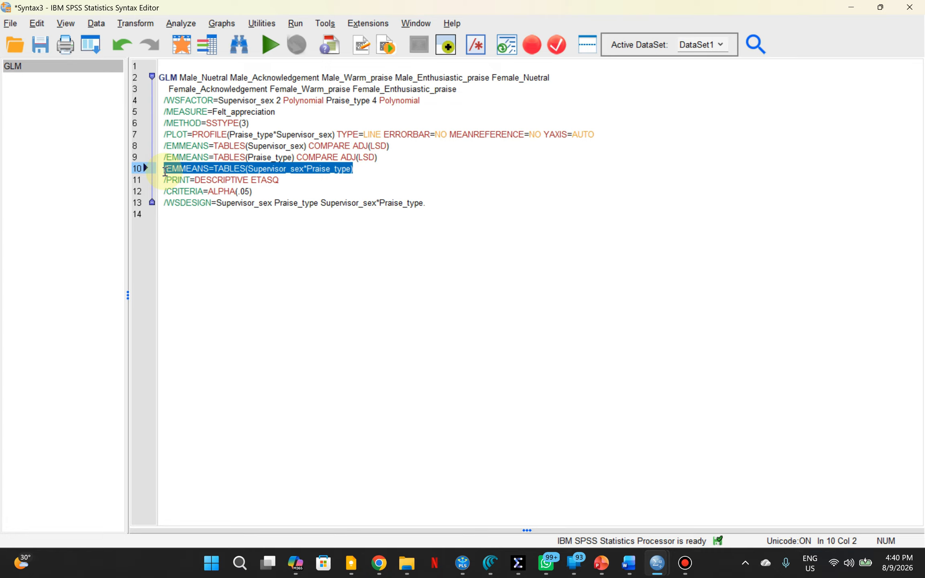
{"action": "left_click", "coordinate": [219, 179]}
{"action": "left_click_drag", "start_coordinate": [354, 169], "coordinate": [164, 169]}
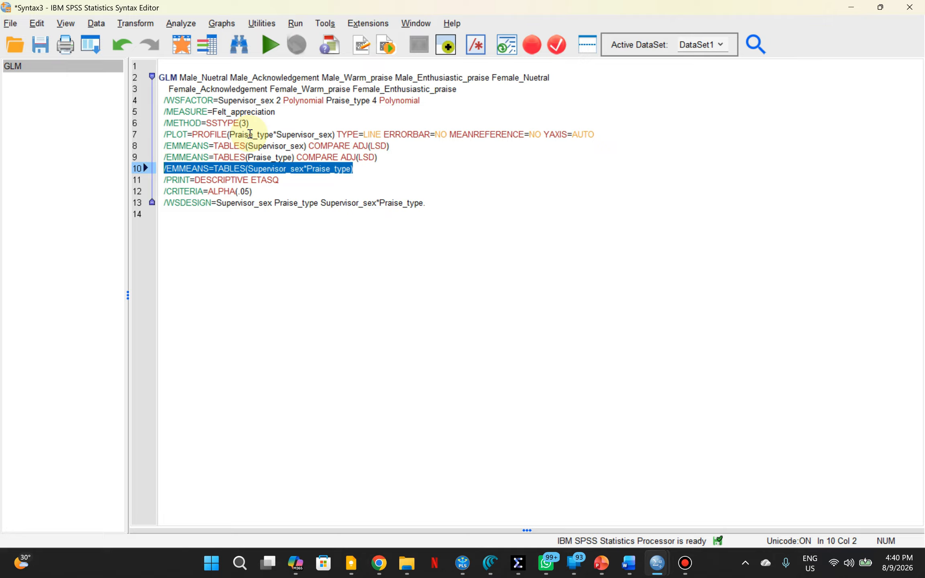
{"action": "right_click", "coordinate": [332, 174]}
{"action": "left_click", "coordinate": [336, 194]}
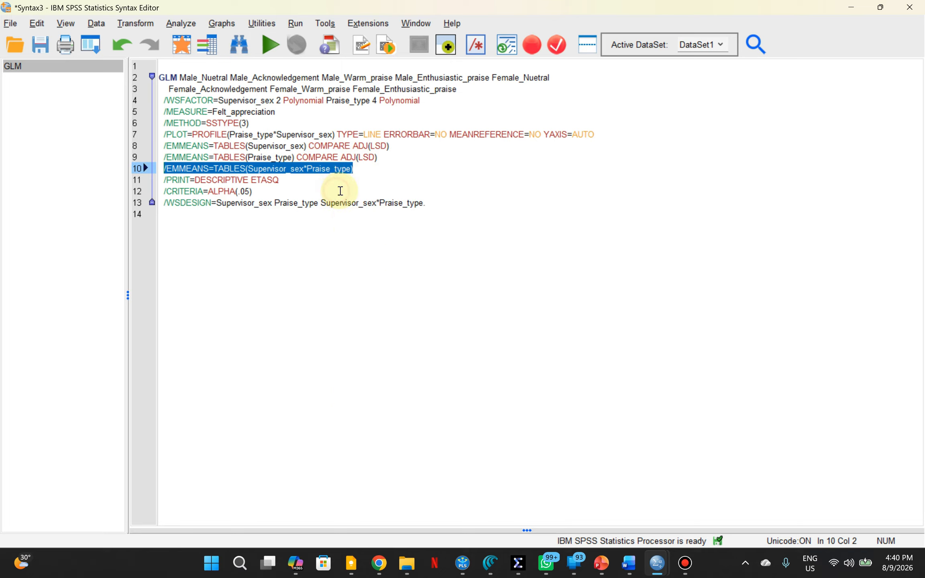
Step: Paste the copied interaction EMMEANS line twice, on new lines directly below the original
{"action": "left_click", "coordinate": [366, 177]}
{"action": "left_click", "coordinate": [360, 172]}
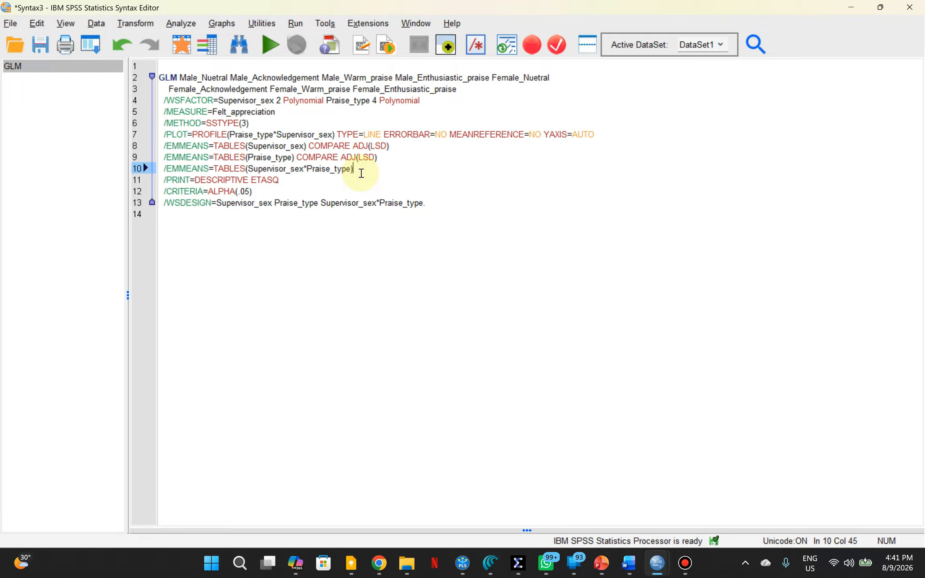
{"action": "key", "text": "Return"}
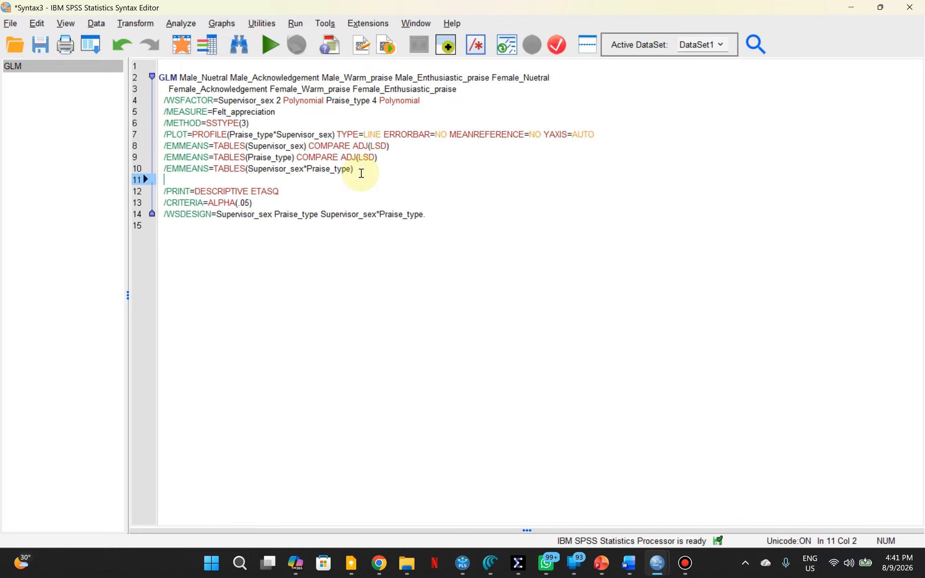
{"action": "key", "text": "ctrl+v"}
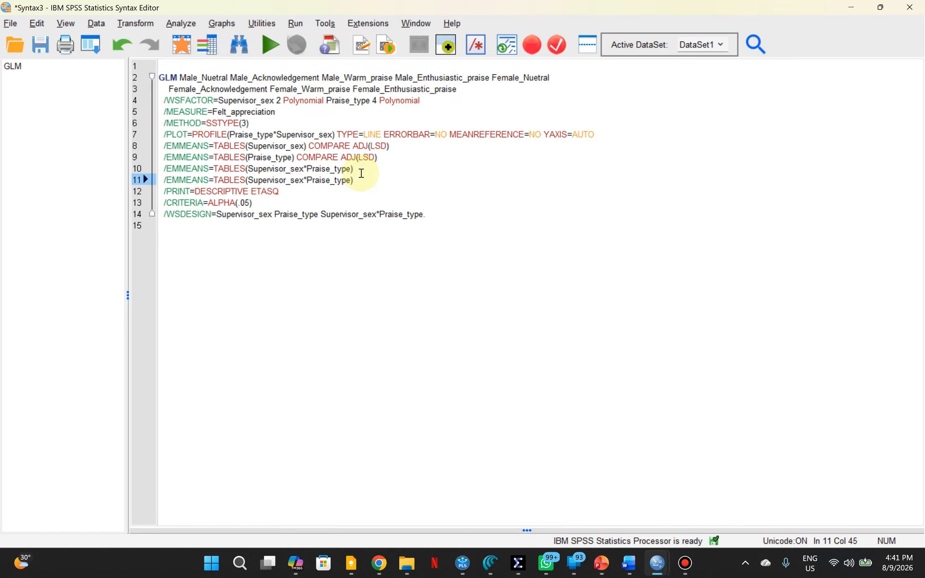
{"action": "key", "text": "Return"}
{"action": "key", "text": "ctrl+v"}
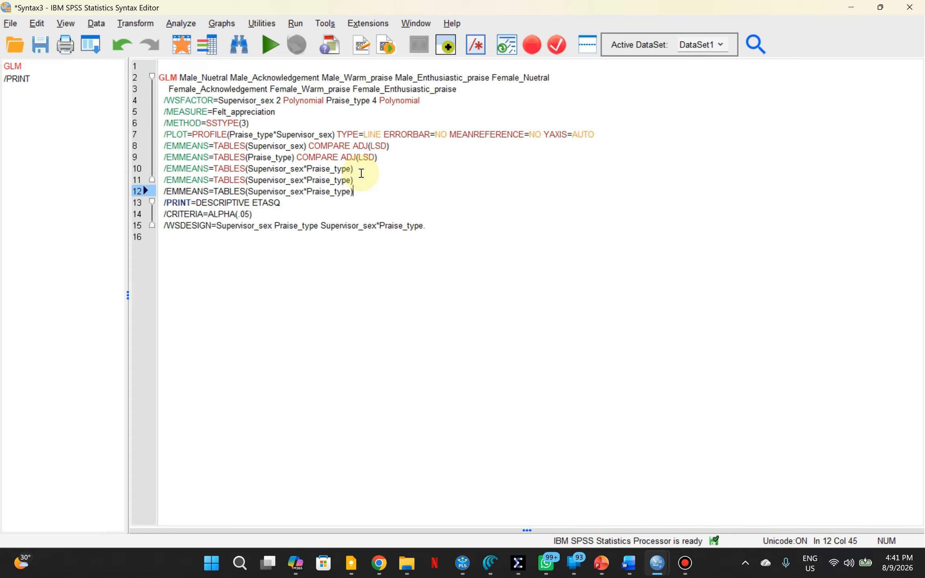
Step: Examine the three Supervisor_sex*Praise_type EMMEANS lines and the COMPARE ADJ(LSD) part of the Supervisor_sex line
{"action": "left_click_drag", "start_coordinate": [353, 192], "coordinate": [160, 168]}
{"action": "left_click", "coordinate": [292, 192]}
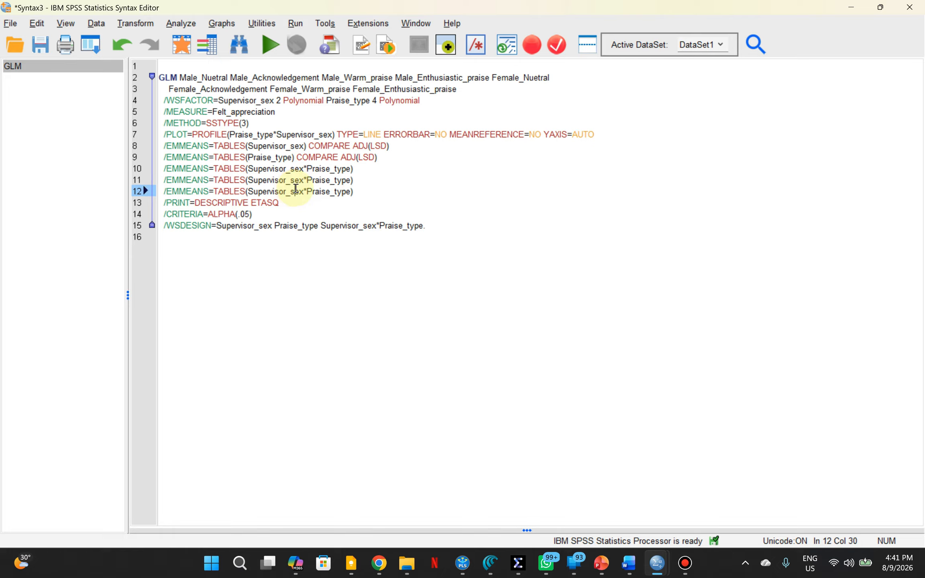
{"action": "left_click", "coordinate": [354, 180]}
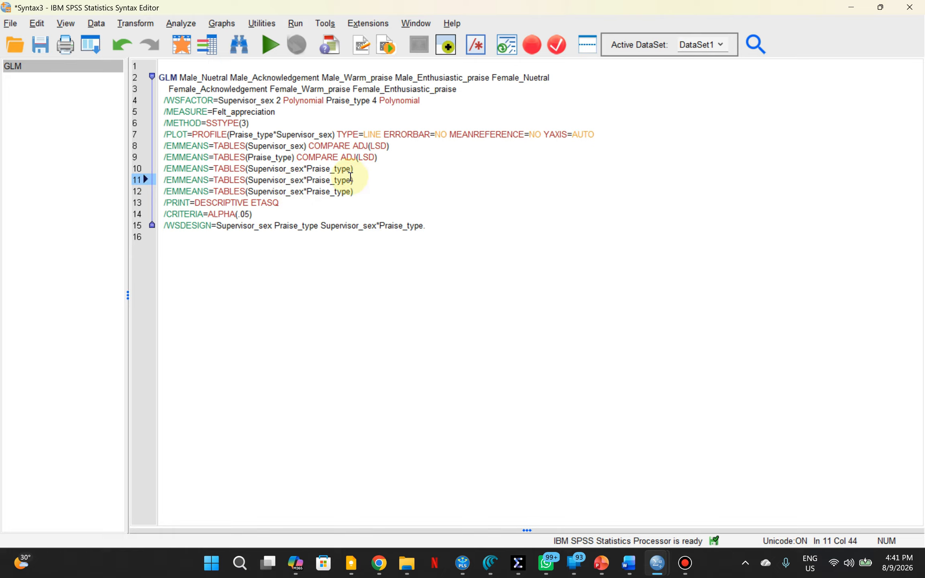
{"action": "left_click", "coordinate": [359, 190]}
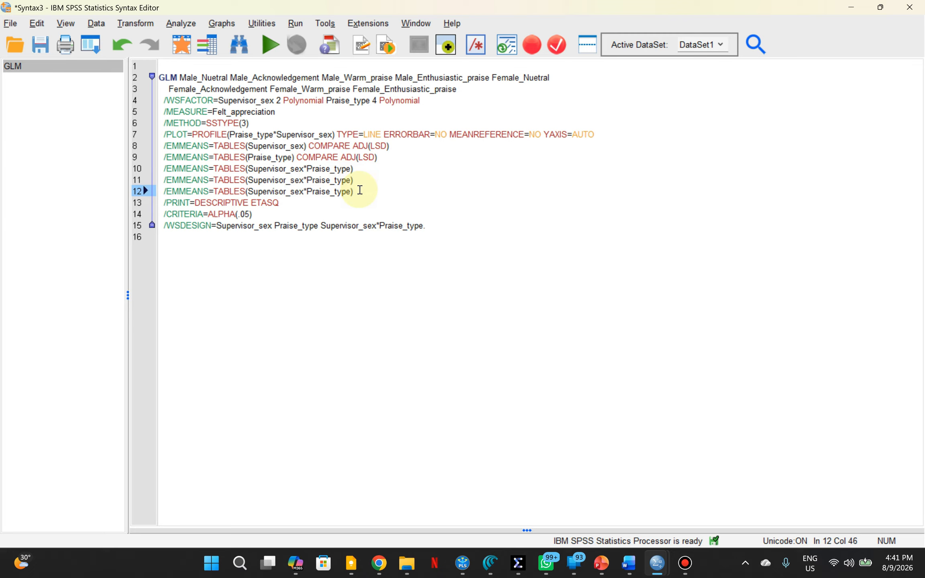
{"action": "left_click", "coordinate": [353, 180]}
{"action": "left_click", "coordinate": [352, 191]}
{"action": "left_click", "coordinate": [352, 181]}
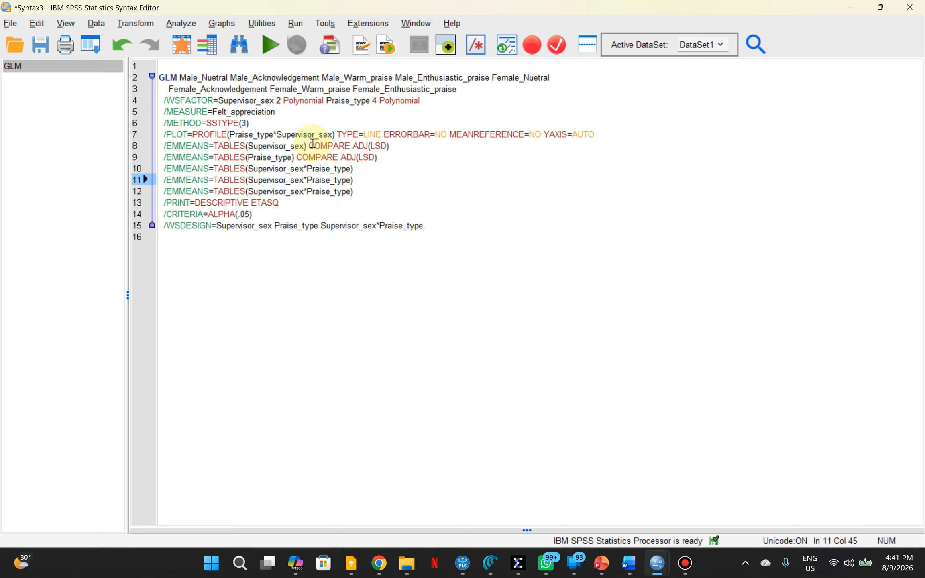
{"action": "left_click_drag", "start_coordinate": [390, 146], "coordinate": [162, 146]}
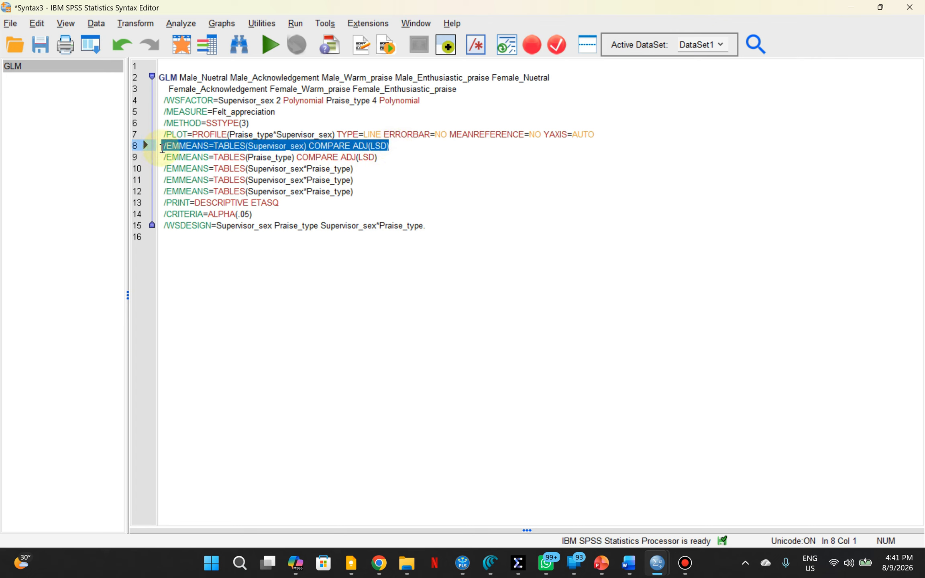
{"action": "left_click", "coordinate": [261, 155]}
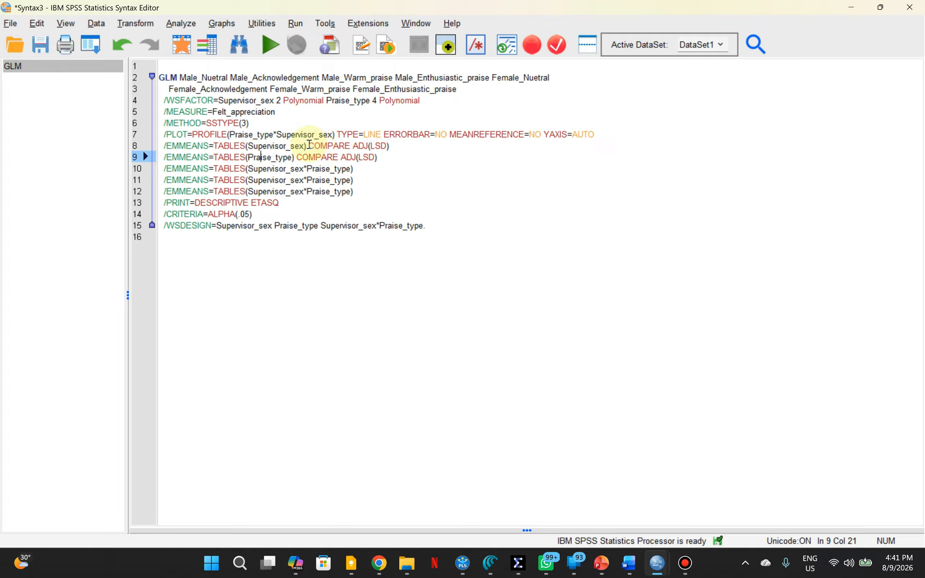
{"action": "left_click_drag", "start_coordinate": [312, 145], "coordinate": [391, 144]}
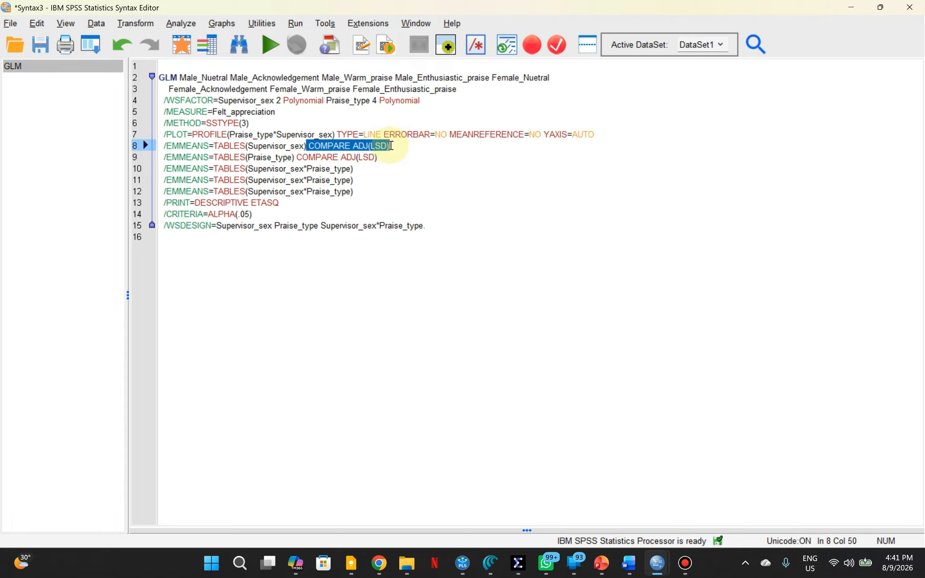
{"action": "left_click", "coordinate": [387, 144]}
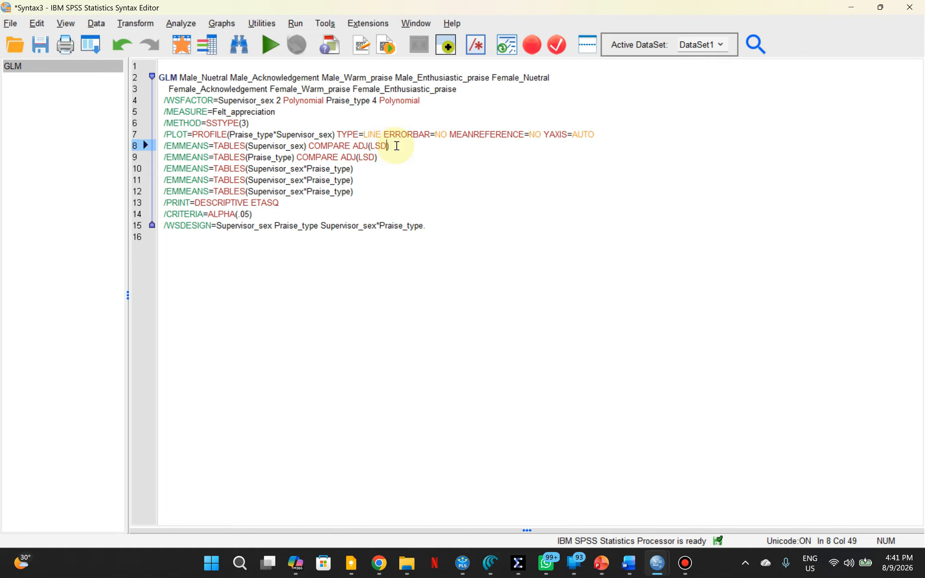
Step: Copy COMPARE ADJ(LSD) from the Supervisor_sex EMMEANS line and append it to both duplicated interaction lines
{"action": "left_click_drag", "start_coordinate": [391, 145], "coordinate": [312, 150]}
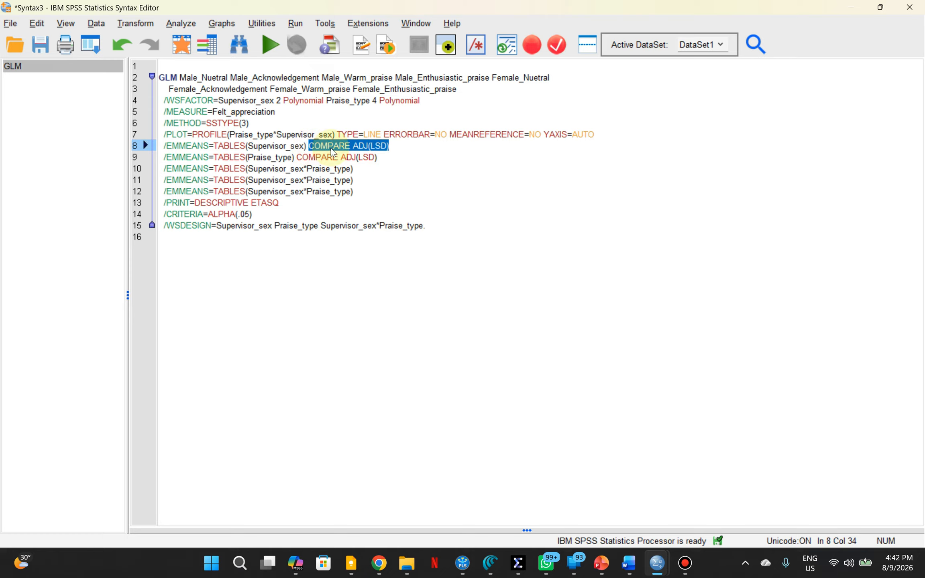
{"action": "left_click", "coordinate": [383, 147]}
{"action": "left_click", "coordinate": [390, 149]}
{"action": "left_click_drag", "start_coordinate": [390, 149], "coordinate": [311, 151]}
{"action": "key", "text": "ctrl+c"}
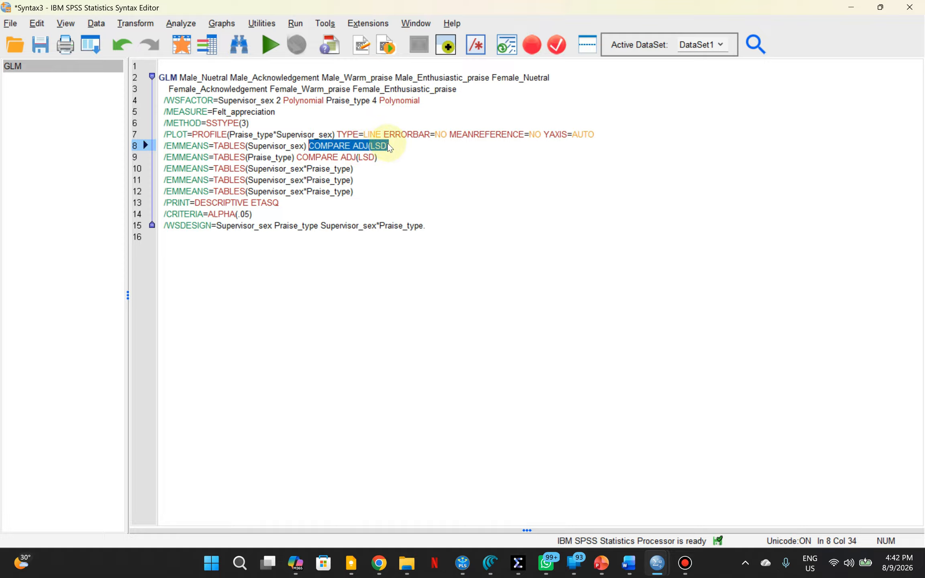
{"action": "left_click", "coordinate": [372, 172]}
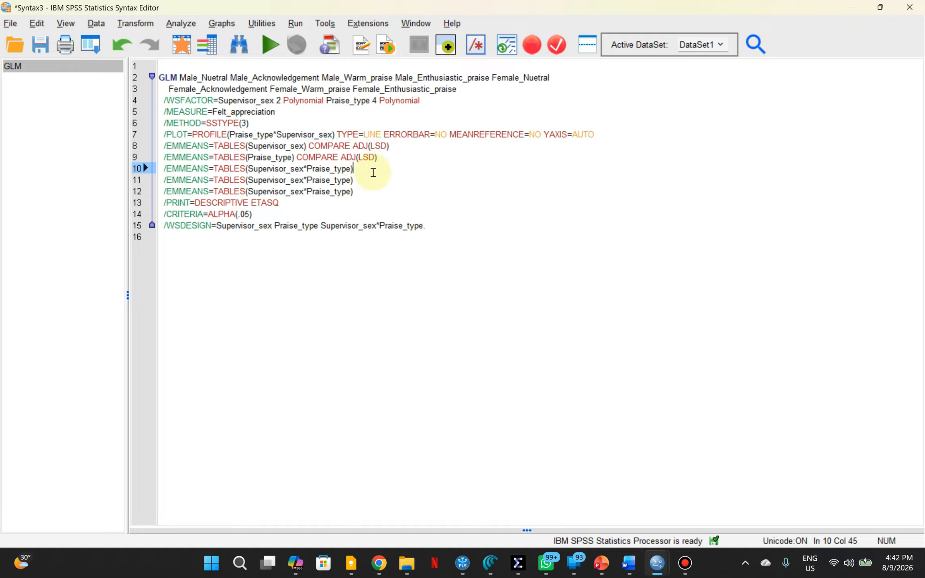
{"action": "left_click", "coordinate": [363, 181]}
{"action": "left_click", "coordinate": [361, 192]}
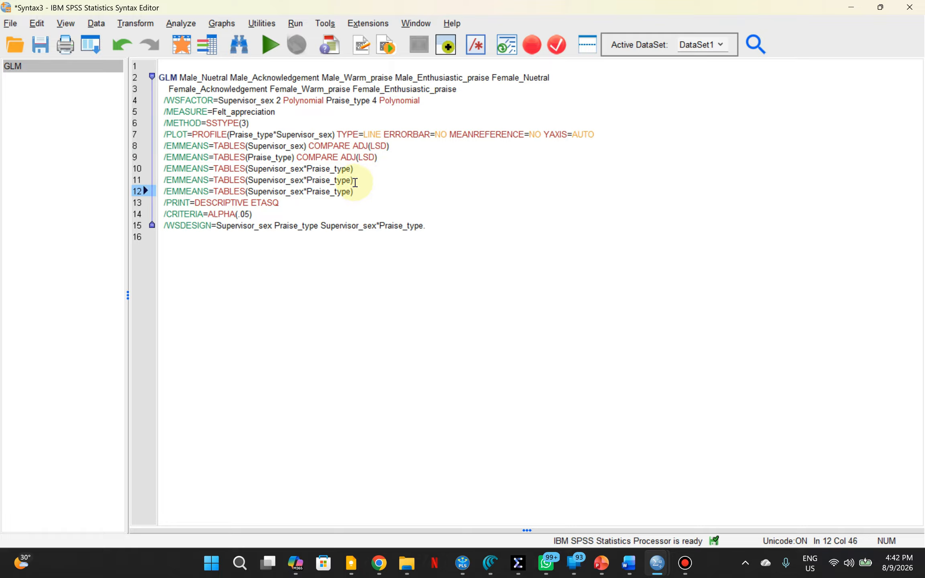
{"action": "left_click", "coordinate": [354, 182]}
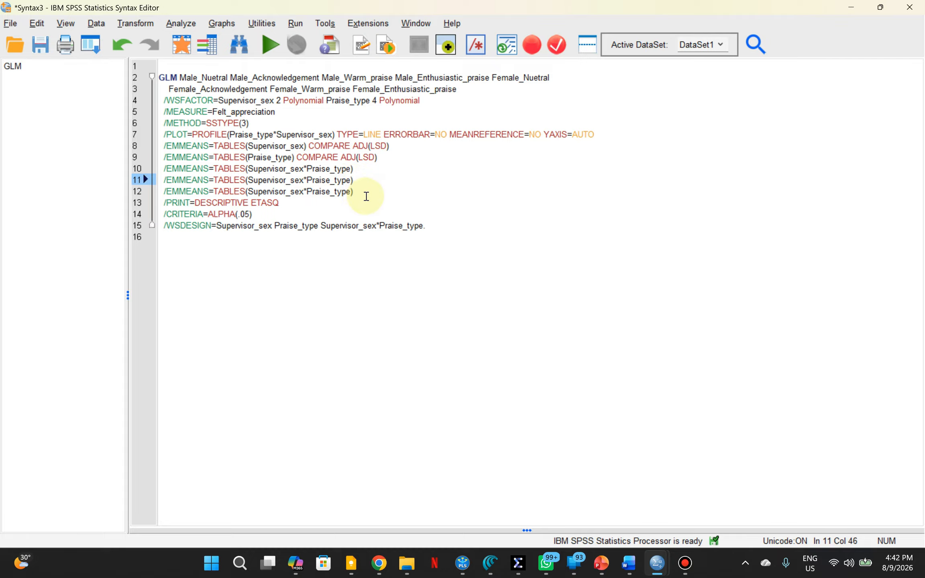
{"action": "key", "text": "ctrl+v"}
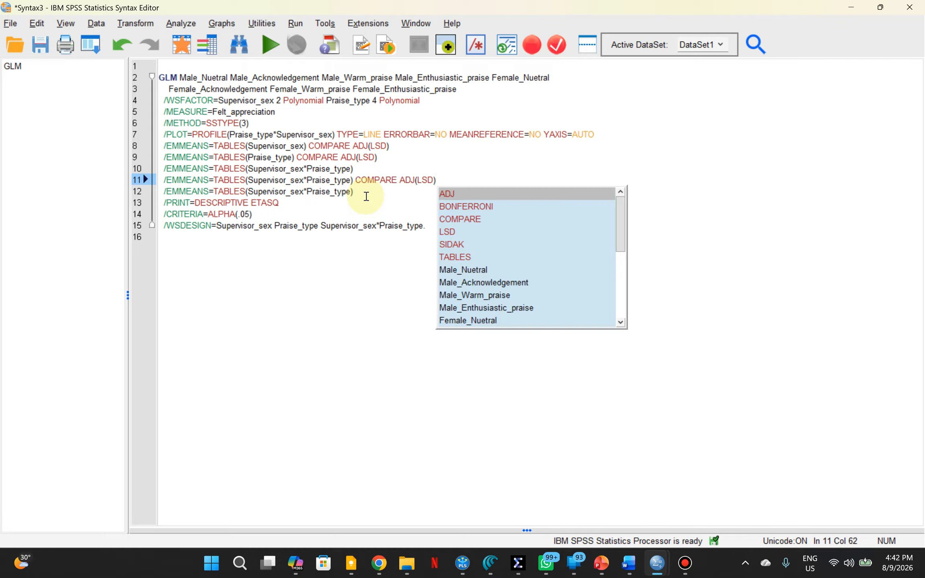
{"action": "left_click", "coordinate": [366, 196]}
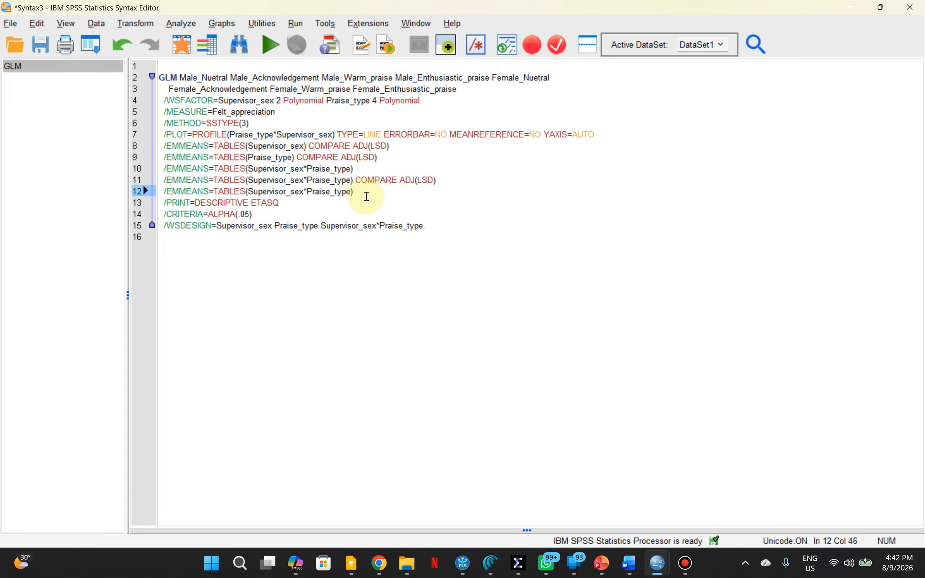
{"action": "key", "text": "ctrl+v"}
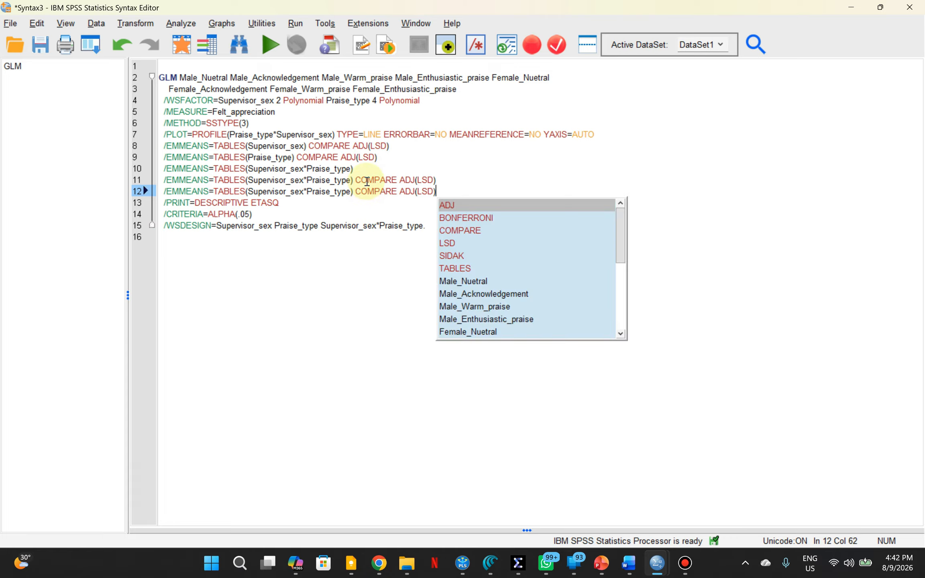
Step: Copy (Supervisor_sex) from its EMMEANS line and insert it right after COMPARE in the first duplicated interaction line
{"action": "left_click", "coordinate": [397, 179]}
{"action": "key", "text": "Right"}
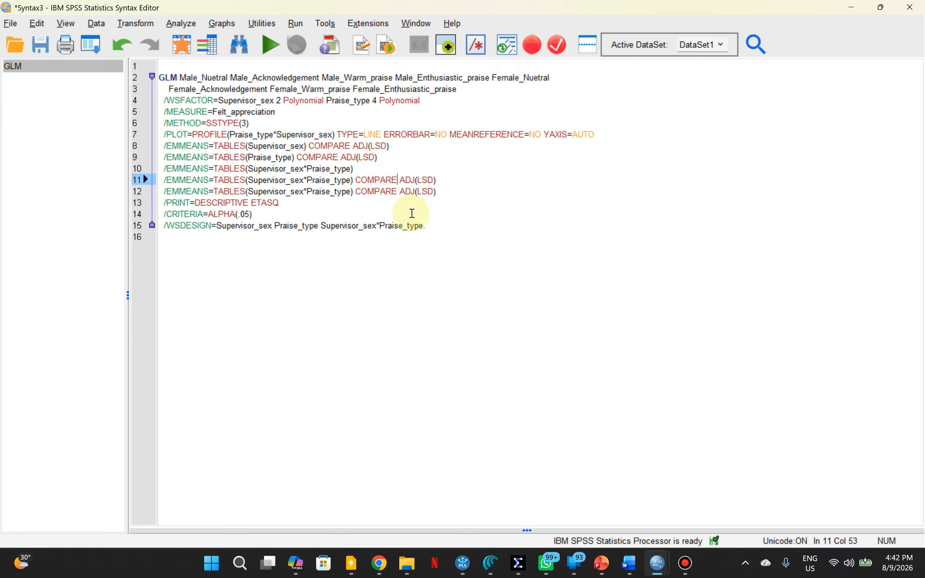
{"action": "left_click", "coordinate": [307, 146]}
{"action": "left_click_drag", "start_coordinate": [306, 146], "coordinate": [245, 145]}
{"action": "key", "text": "ctrl+c"}
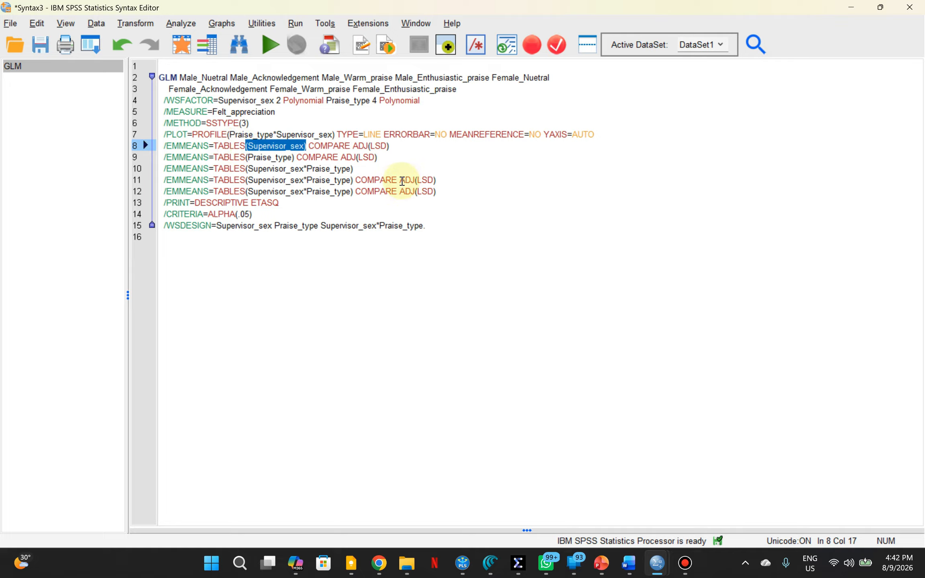
{"action": "left_click", "coordinate": [399, 180]}
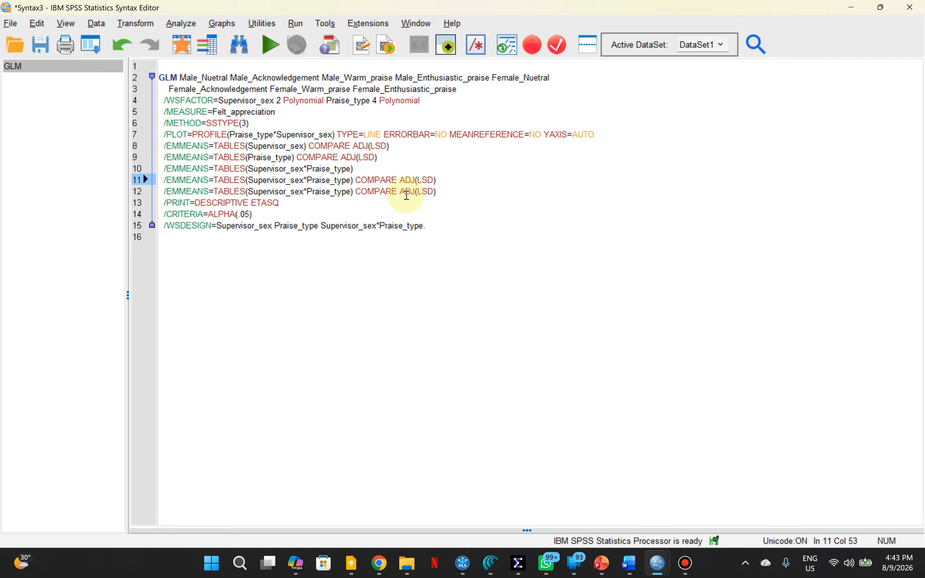
{"action": "key", "text": "ctrl+v"}
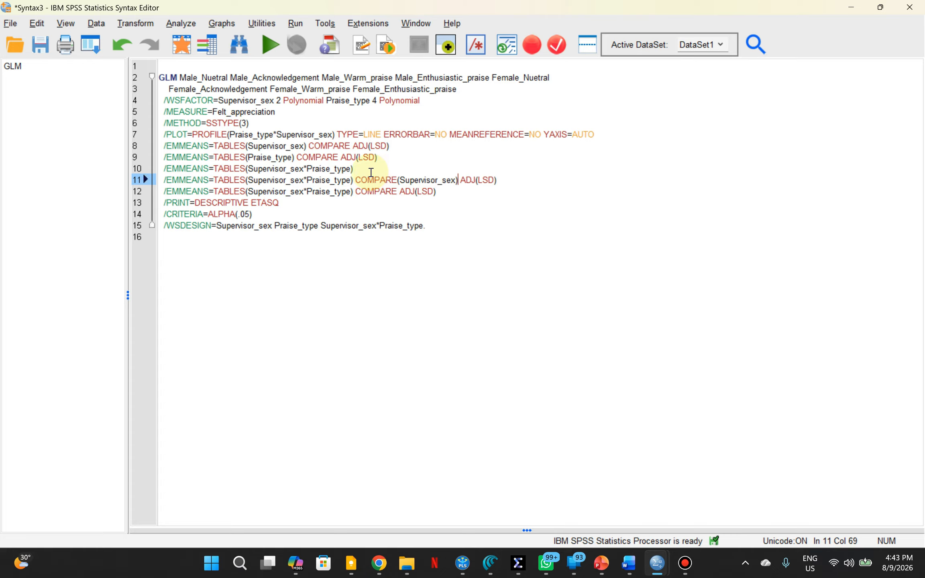
Step: Copy (Praise_type) from its EMMEANS line and insert it right after COMPARE in the second duplicated interaction line
{"action": "left_click", "coordinate": [398, 191]}
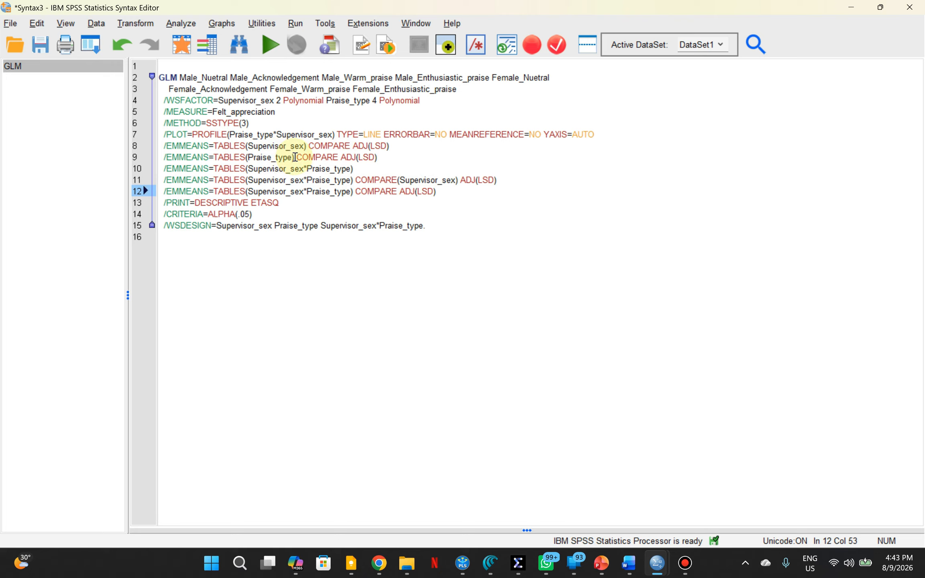
{"action": "left_click_drag", "start_coordinate": [294, 157], "coordinate": [245, 157]}
{"action": "key", "text": "ctrl+c"}
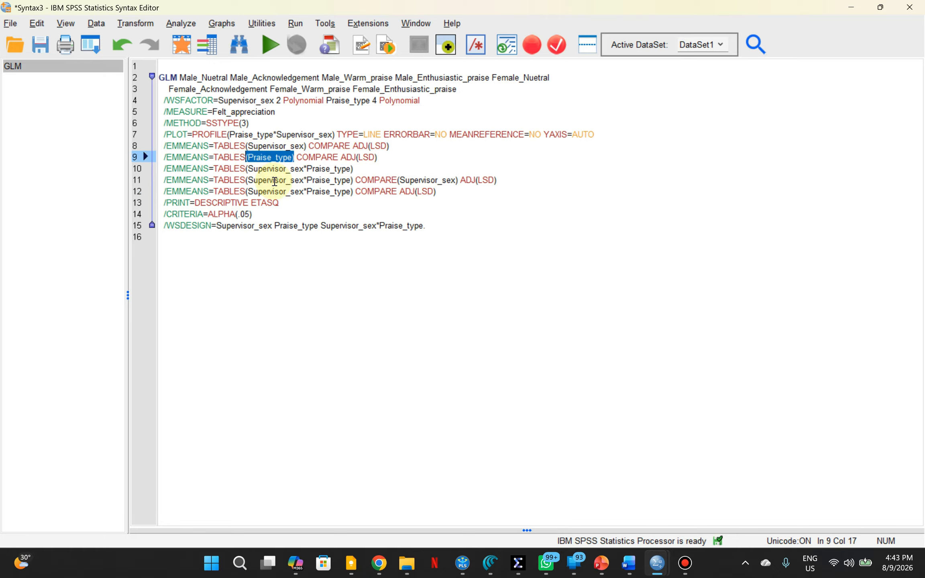
{"action": "left_click", "coordinate": [392, 191]}
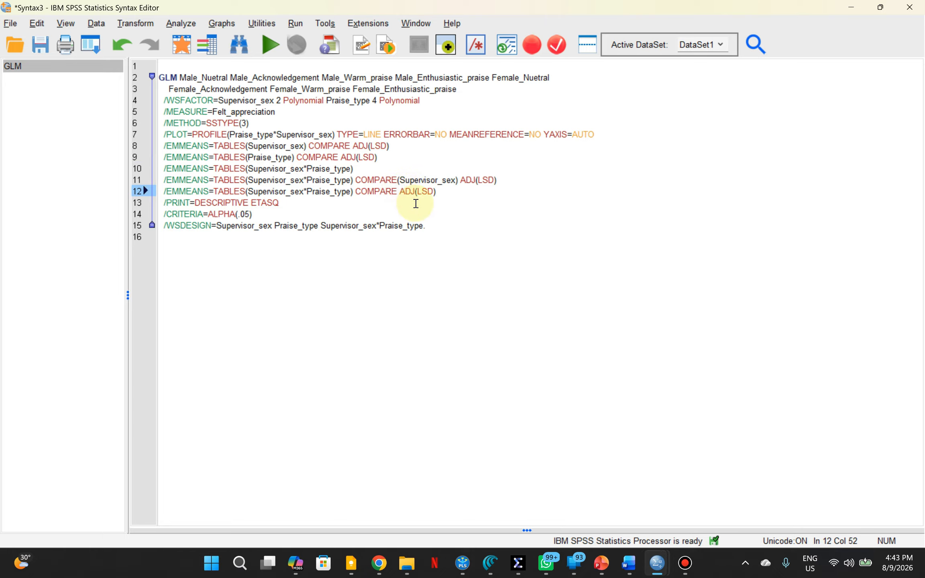
{"action": "key", "text": "ctrl+v"}
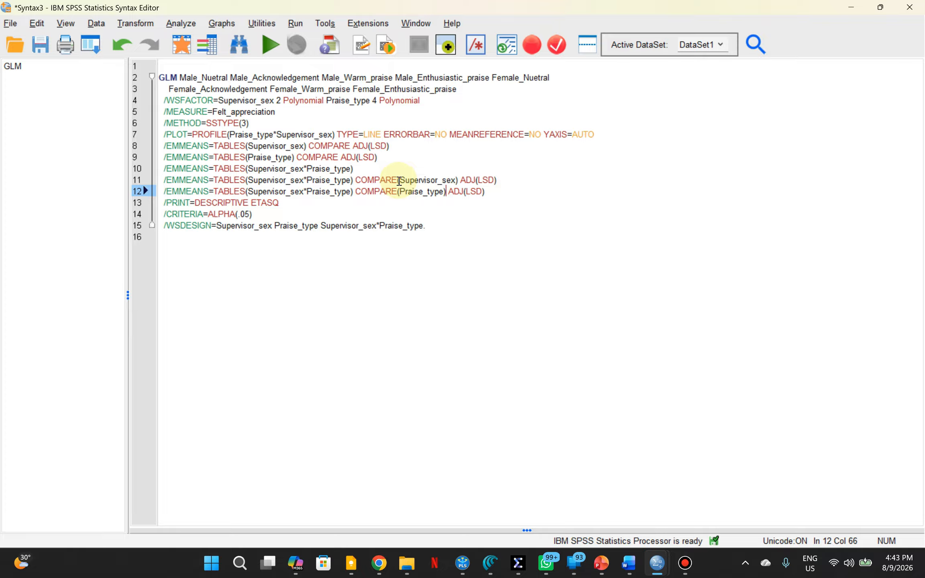
Step: Check the COMPARE(Supervisor_sex) and COMPARE(Praise_type) interaction lines and run the edited GLM syntax
{"action": "left_click", "coordinate": [399, 180]}
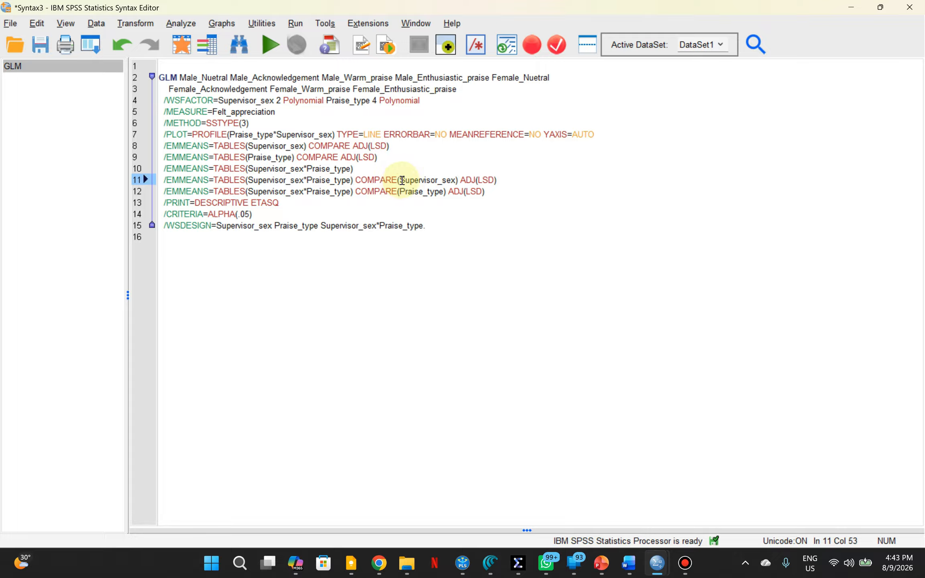
{"action": "left_click", "coordinate": [419, 191]}
{"action": "left_click", "coordinate": [494, 181]}
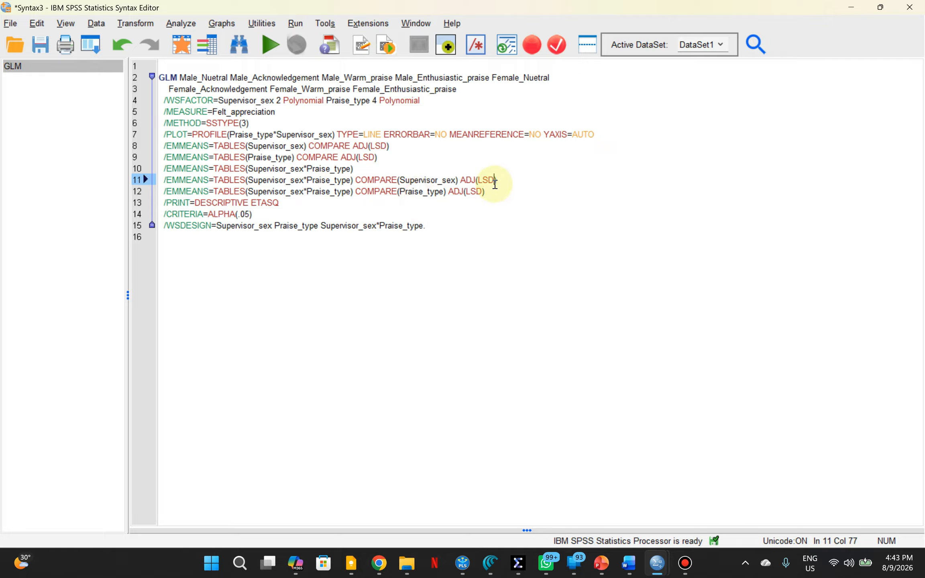
{"action": "left_click", "coordinate": [270, 50]}
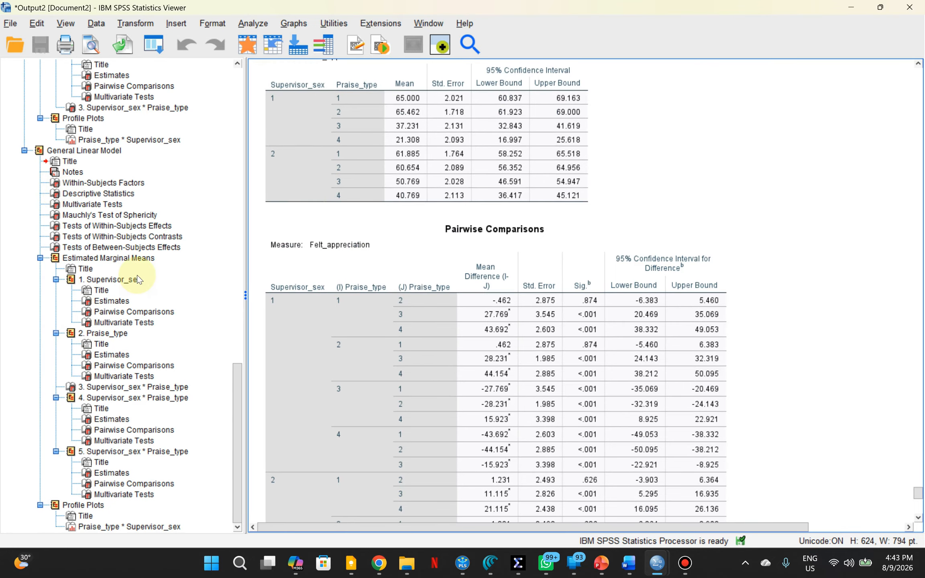
Step: Show the Estimated Marginal Means of the newest General Linear Model output and compare its outline entries with those of the earlier runs
{"action": "scroll", "coordinate": [136, 276], "scroll_direction": "up", "scroll_amount": 1}
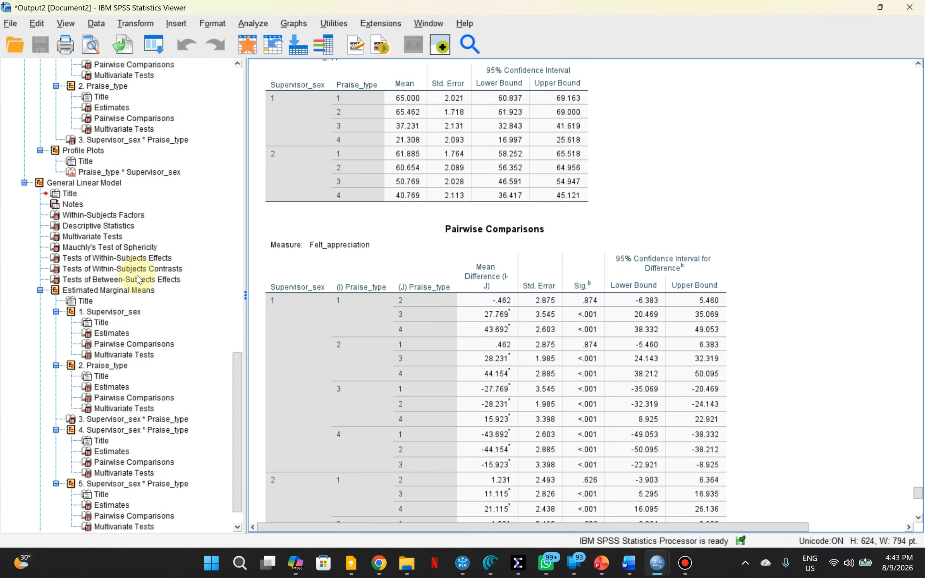
{"action": "scroll", "coordinate": [136, 275], "scroll_direction": "down", "scroll_amount": 1}
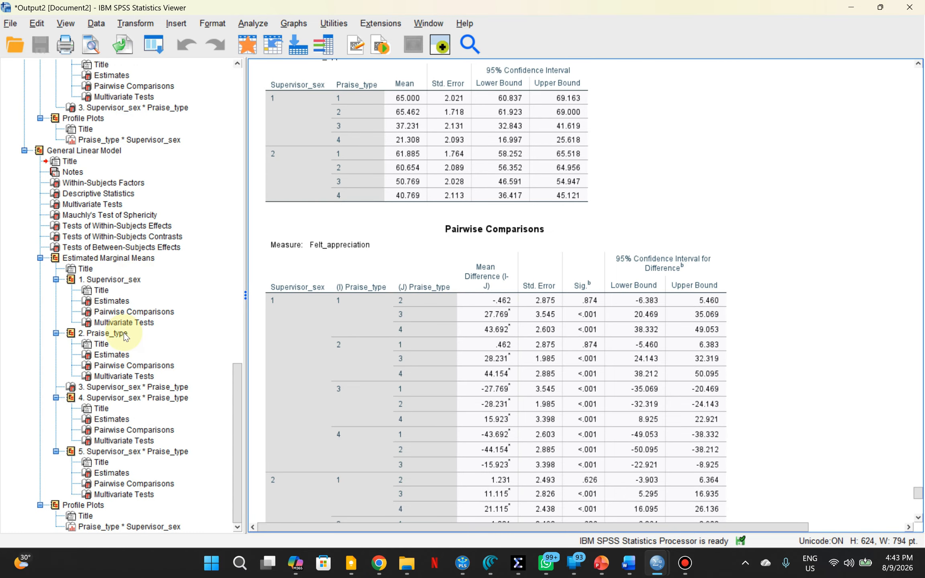
{"action": "left_click", "coordinate": [109, 258]}
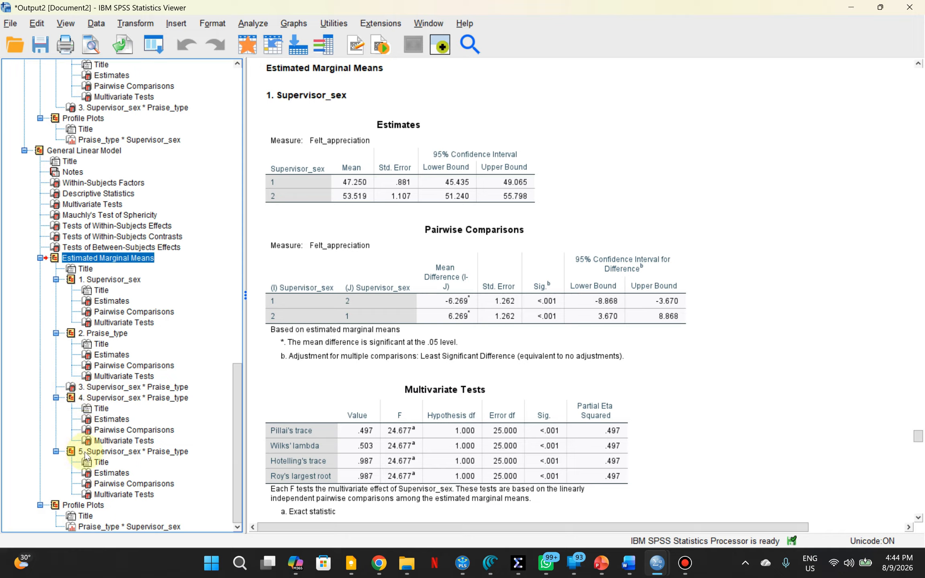
{"action": "scroll", "coordinate": [145, 357], "scroll_direction": "up", "scroll_amount": 8}
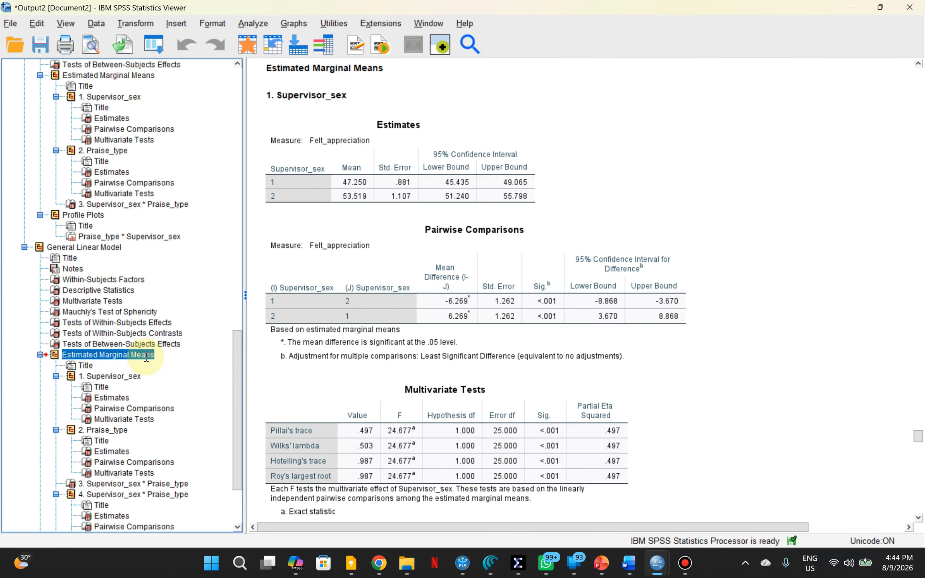
{"action": "scroll", "coordinate": [146, 357], "scroll_direction": "up", "scroll_amount": 8}
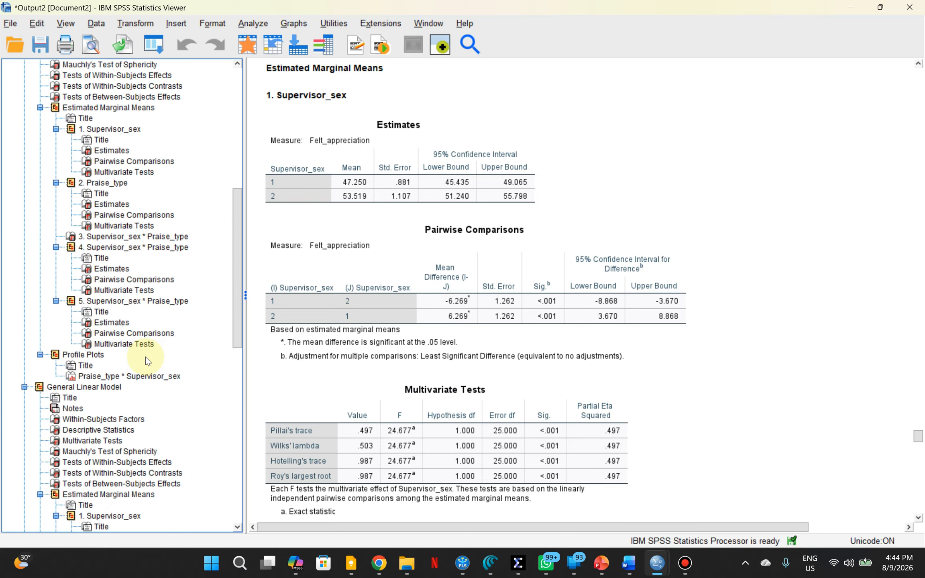
{"action": "scroll", "coordinate": [145, 357], "scroll_direction": "down", "scroll_amount": 6}
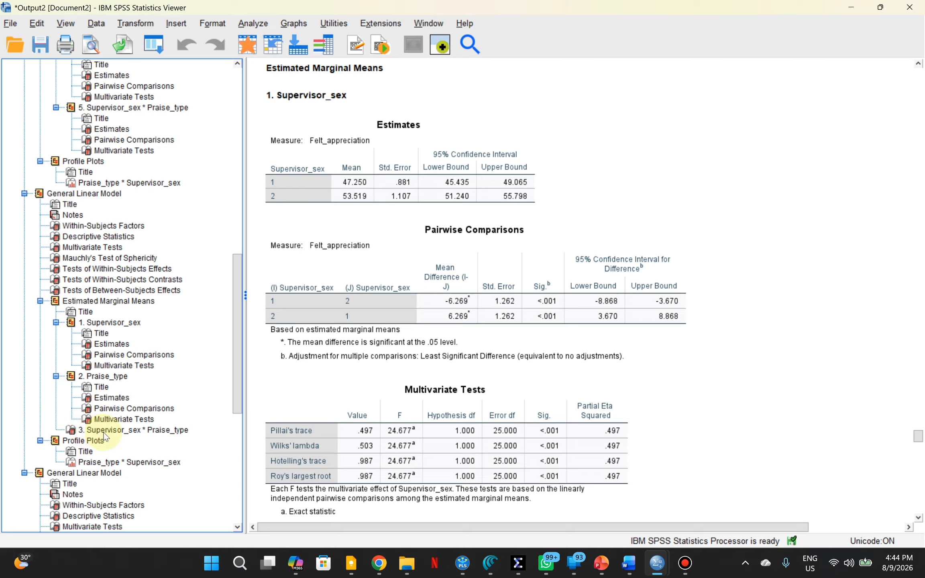
{"action": "scroll", "coordinate": [104, 437], "scroll_direction": "down", "scroll_amount": 5}
{"action": "scroll", "coordinate": [104, 437], "scroll_direction": "down", "scroll_amount": 5}
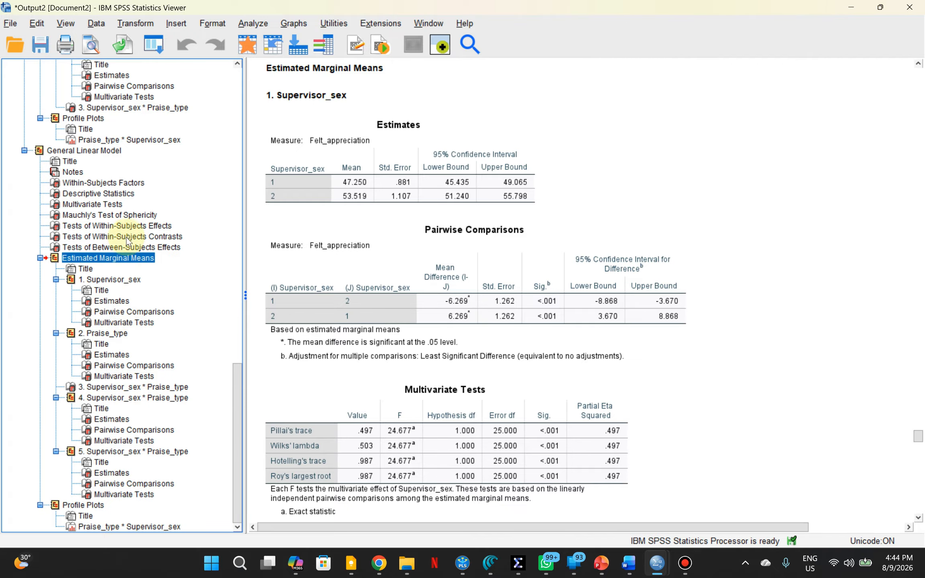
Step: Review the Tests of Within-Subjects Effects, and examine the section 4 Pairwise Comparisons of supervisor sex within each praise type
{"action": "left_click", "coordinate": [100, 226]}
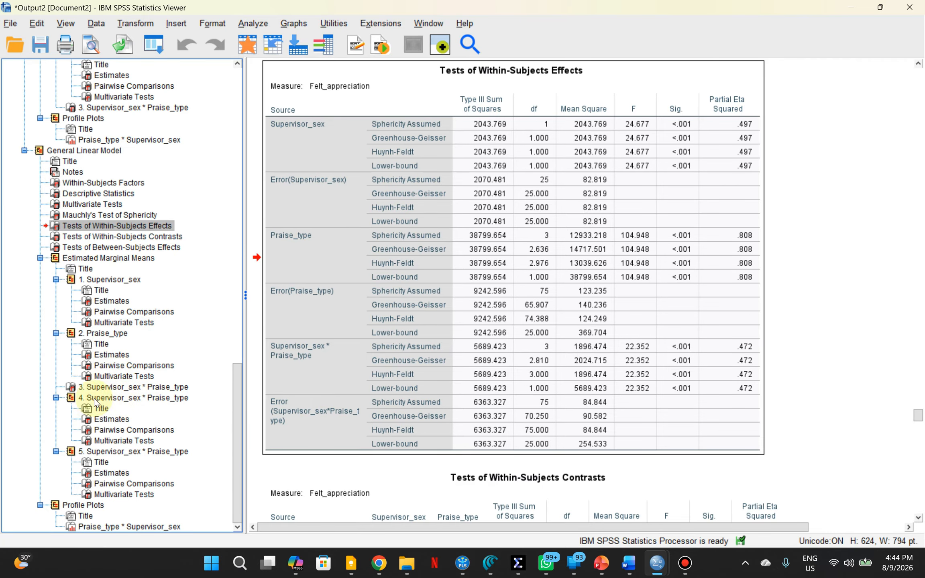
{"action": "left_click", "coordinate": [119, 431]}
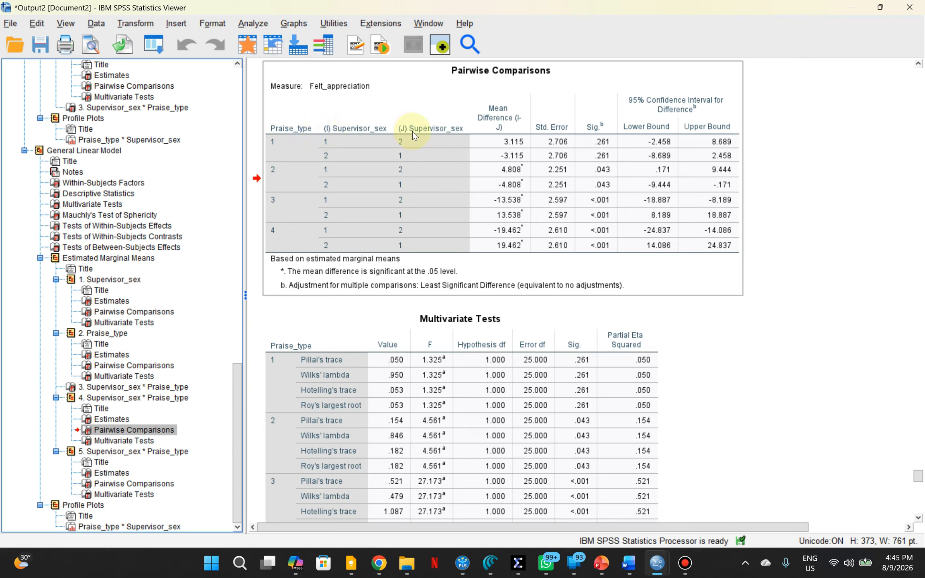
{"action": "left_click", "coordinate": [334, 141]}
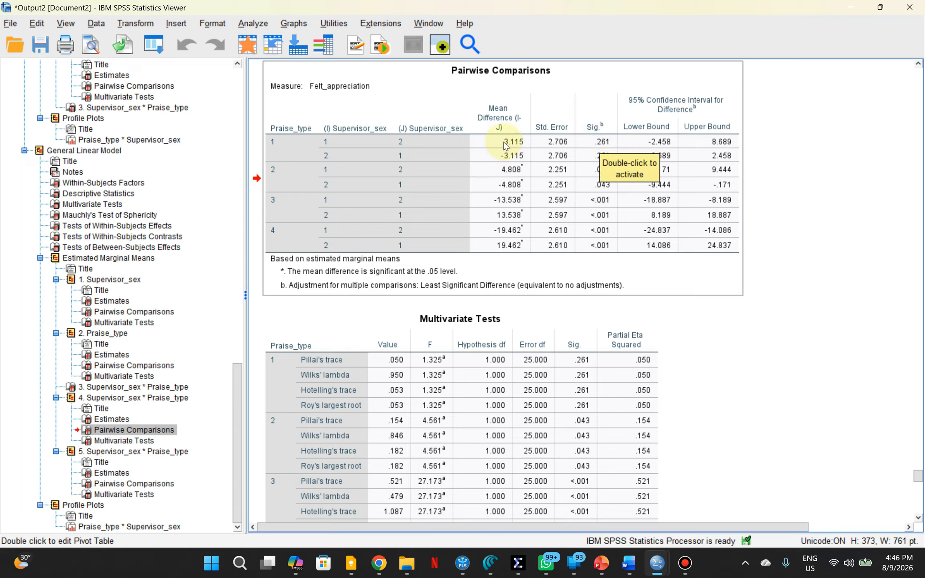
{"action": "left_click", "coordinate": [522, 171]}
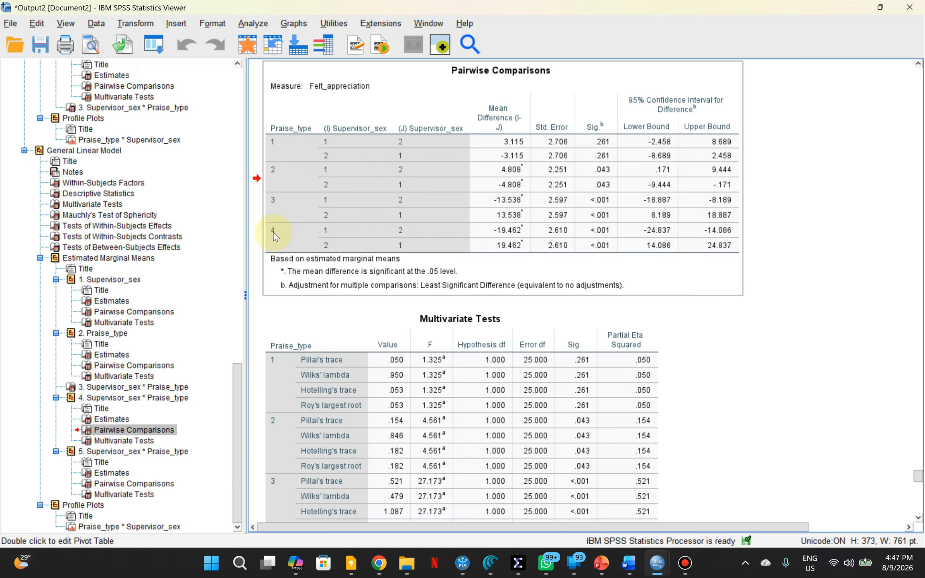
{"action": "mouse_move", "coordinate": [508, 6]}
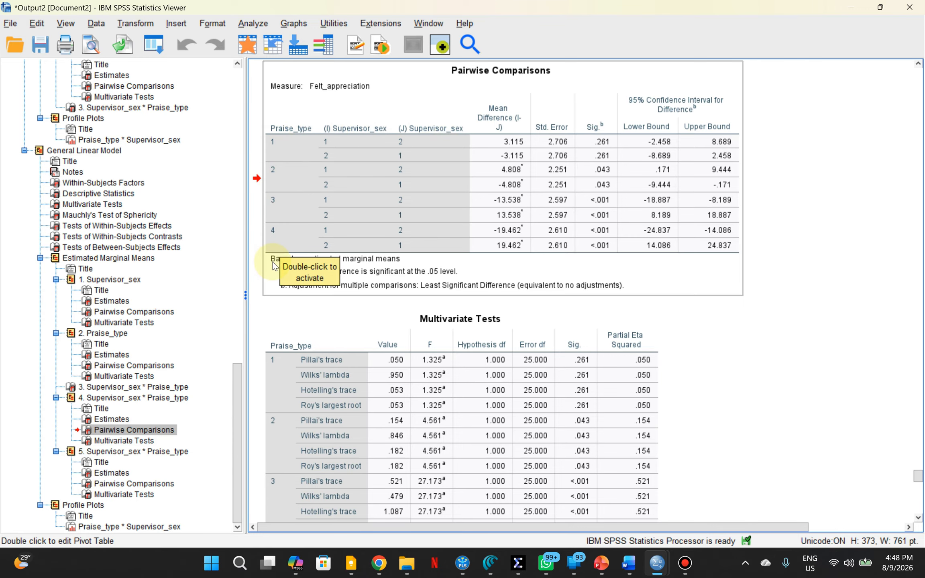
{"action": "scroll", "coordinate": [382, 213], "scroll_direction": "down", "scroll_amount": 3}
{"action": "scroll", "coordinate": [382, 216], "scroll_direction": "up", "scroll_amount": 4}
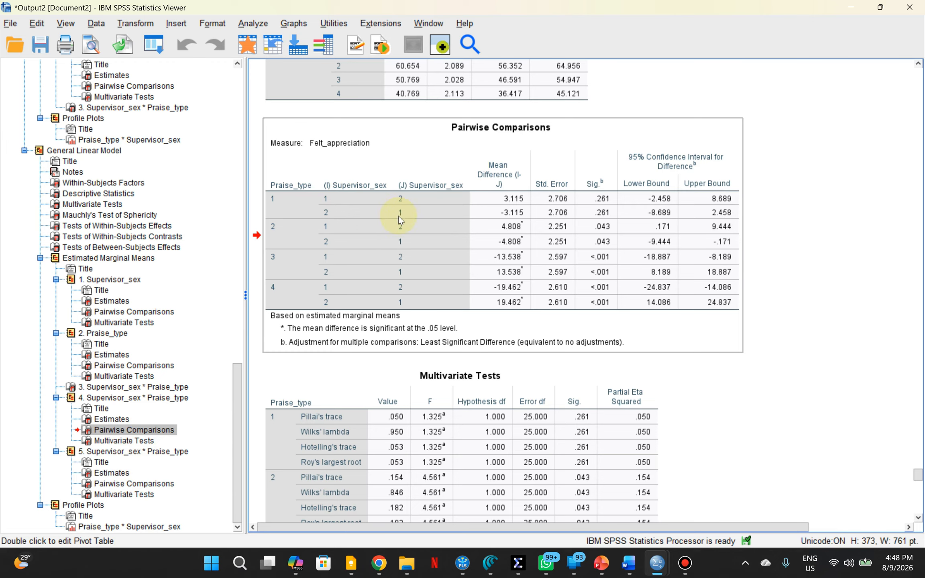
Step: View the section 5 Pairwise Comparisons of praise type, and return to section 4 to examine its Pairwise Comparisons and Multivariate Tests
{"action": "left_click", "coordinate": [130, 484]}
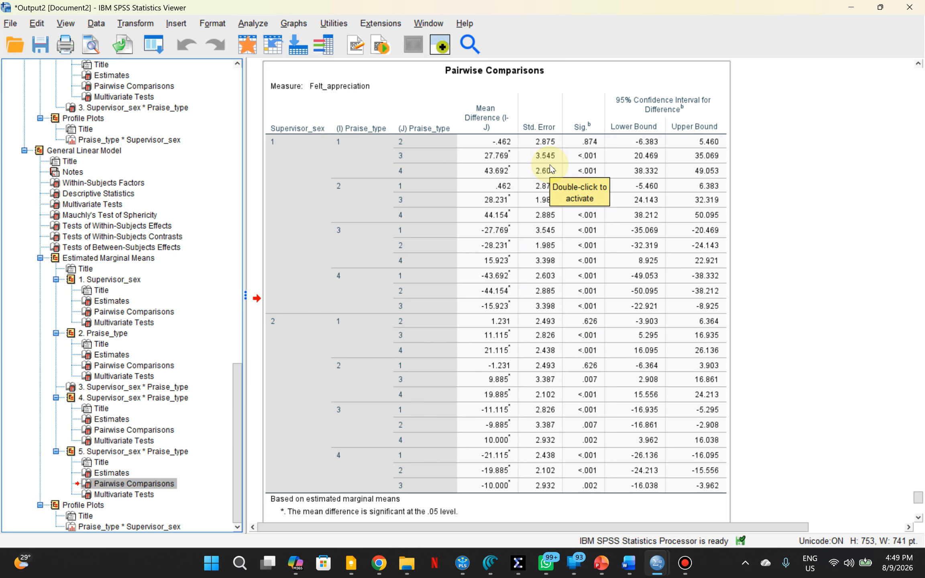
{"action": "left_click", "coordinate": [123, 433]}
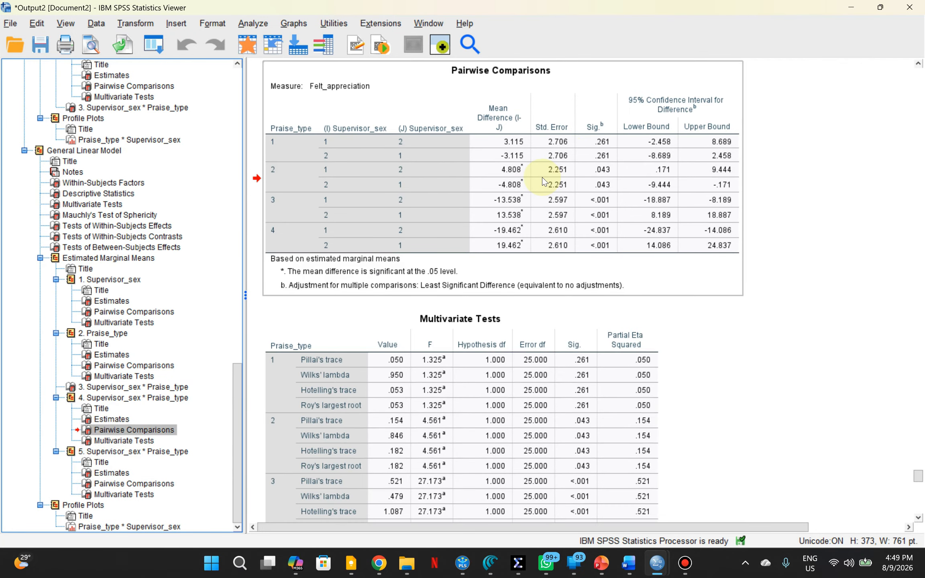
{"action": "scroll", "coordinate": [441, 207], "scroll_direction": "down", "scroll_amount": 3}
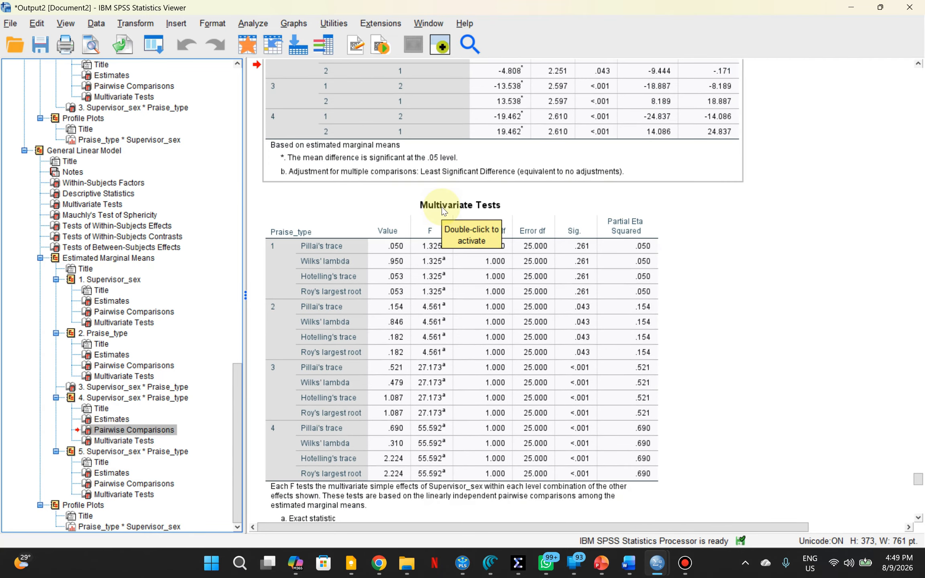
{"action": "left_click", "coordinate": [690, 277]}
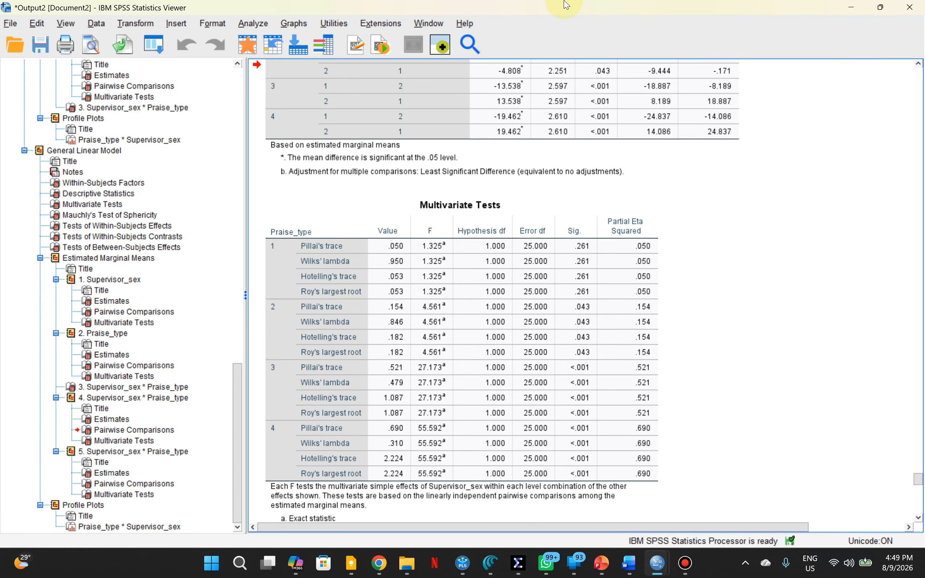
{"action": "left_click", "coordinate": [549, 157]}
{"action": "left_click", "coordinate": [551, 222]}
{"action": "left_click", "coordinate": [687, 256]}
{"action": "scroll", "coordinate": [687, 256], "scroll_direction": "up", "scroll_amount": 5}
{"action": "left_click", "coordinate": [584, 259]}
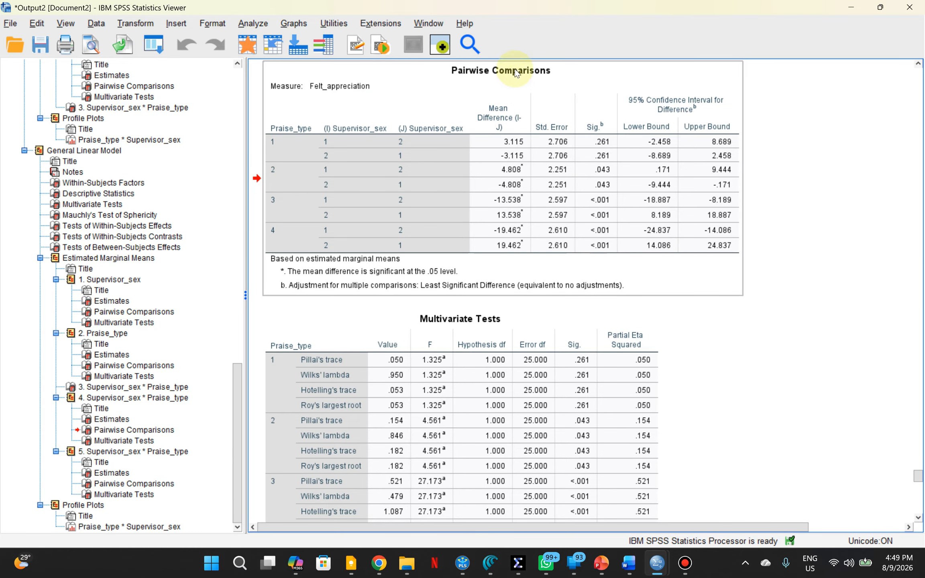